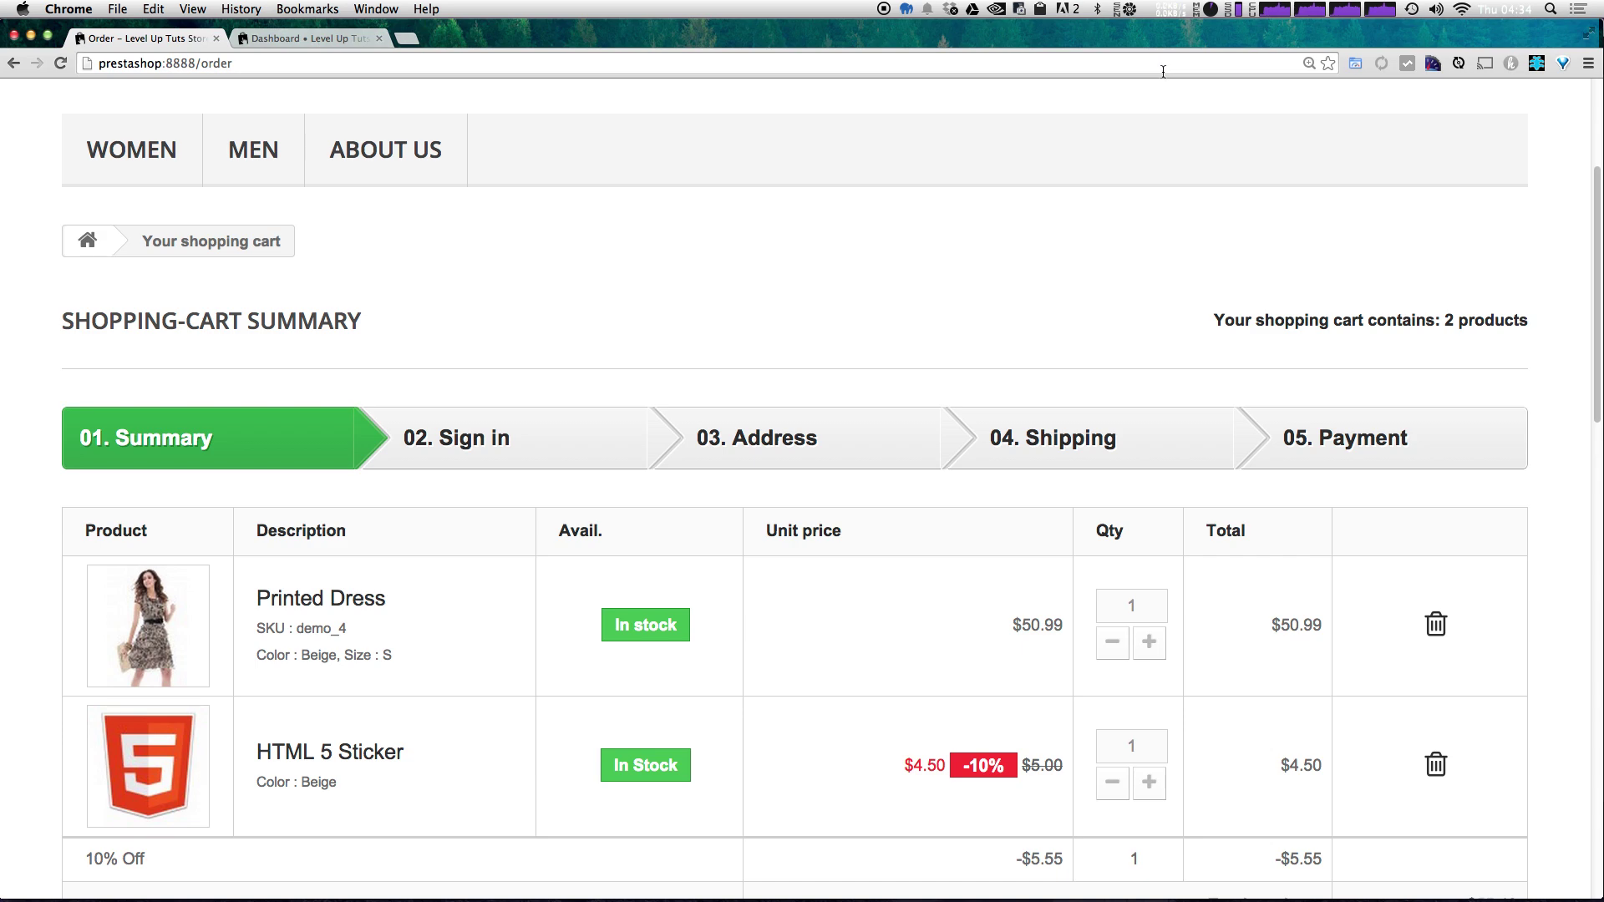
Step: Review the two-product cart and invoice address, then proceed from the cart summary into checkout
{"action": "scroll", "coordinate": [752, 509], "scroll_direction": "down", "scroll_amount": 10}
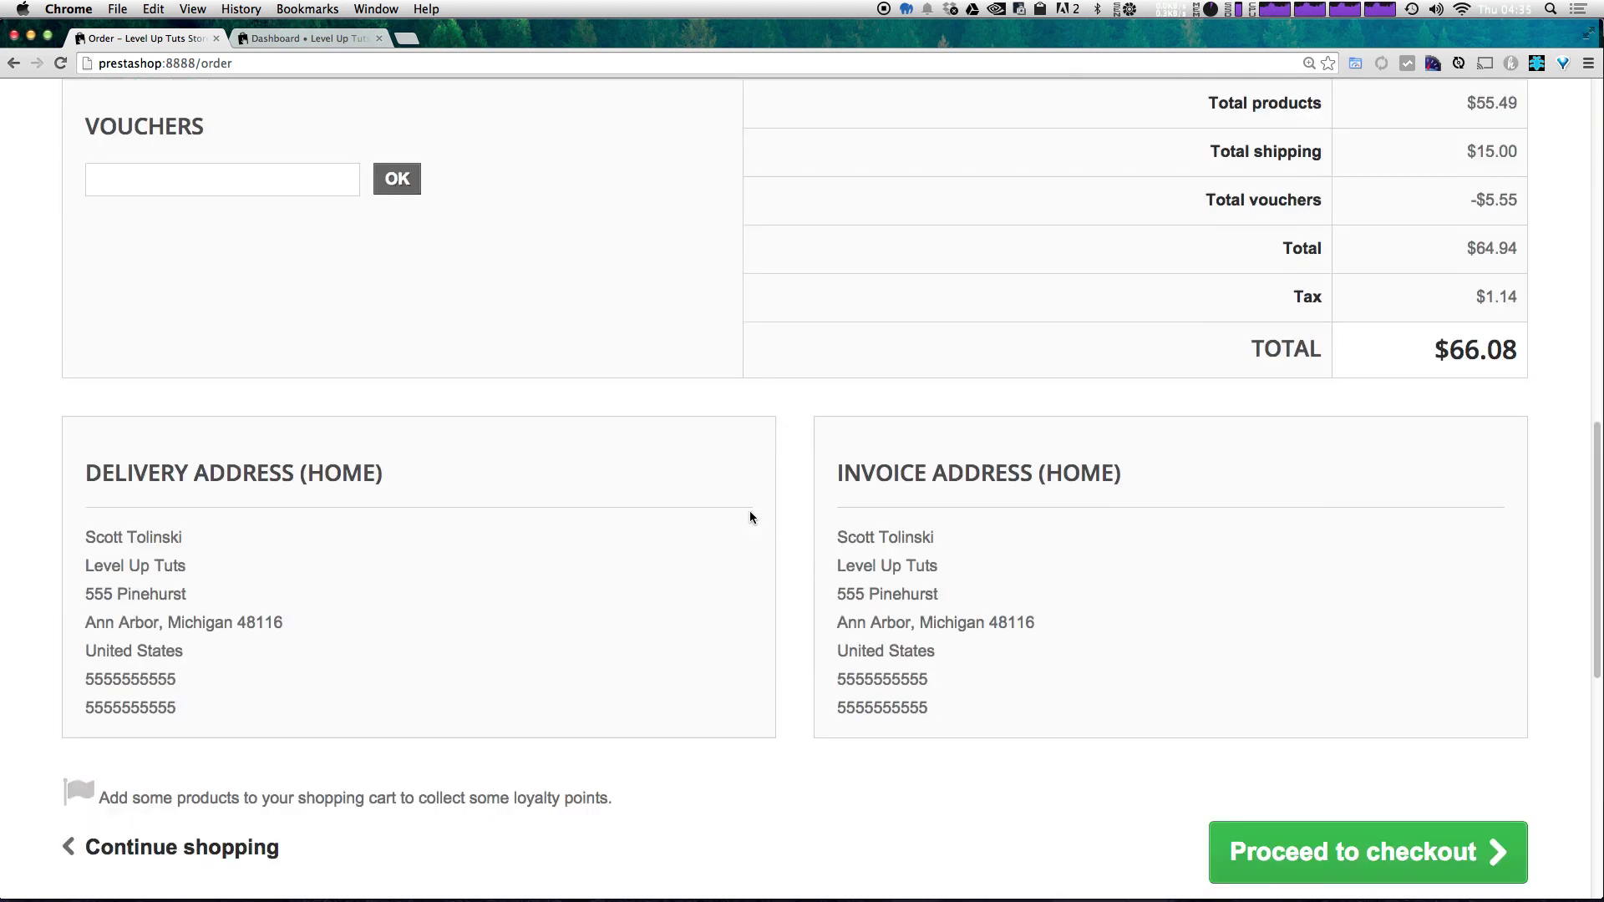
{"action": "left_click_drag", "start_coordinate": [986, 709], "coordinate": [853, 452]}
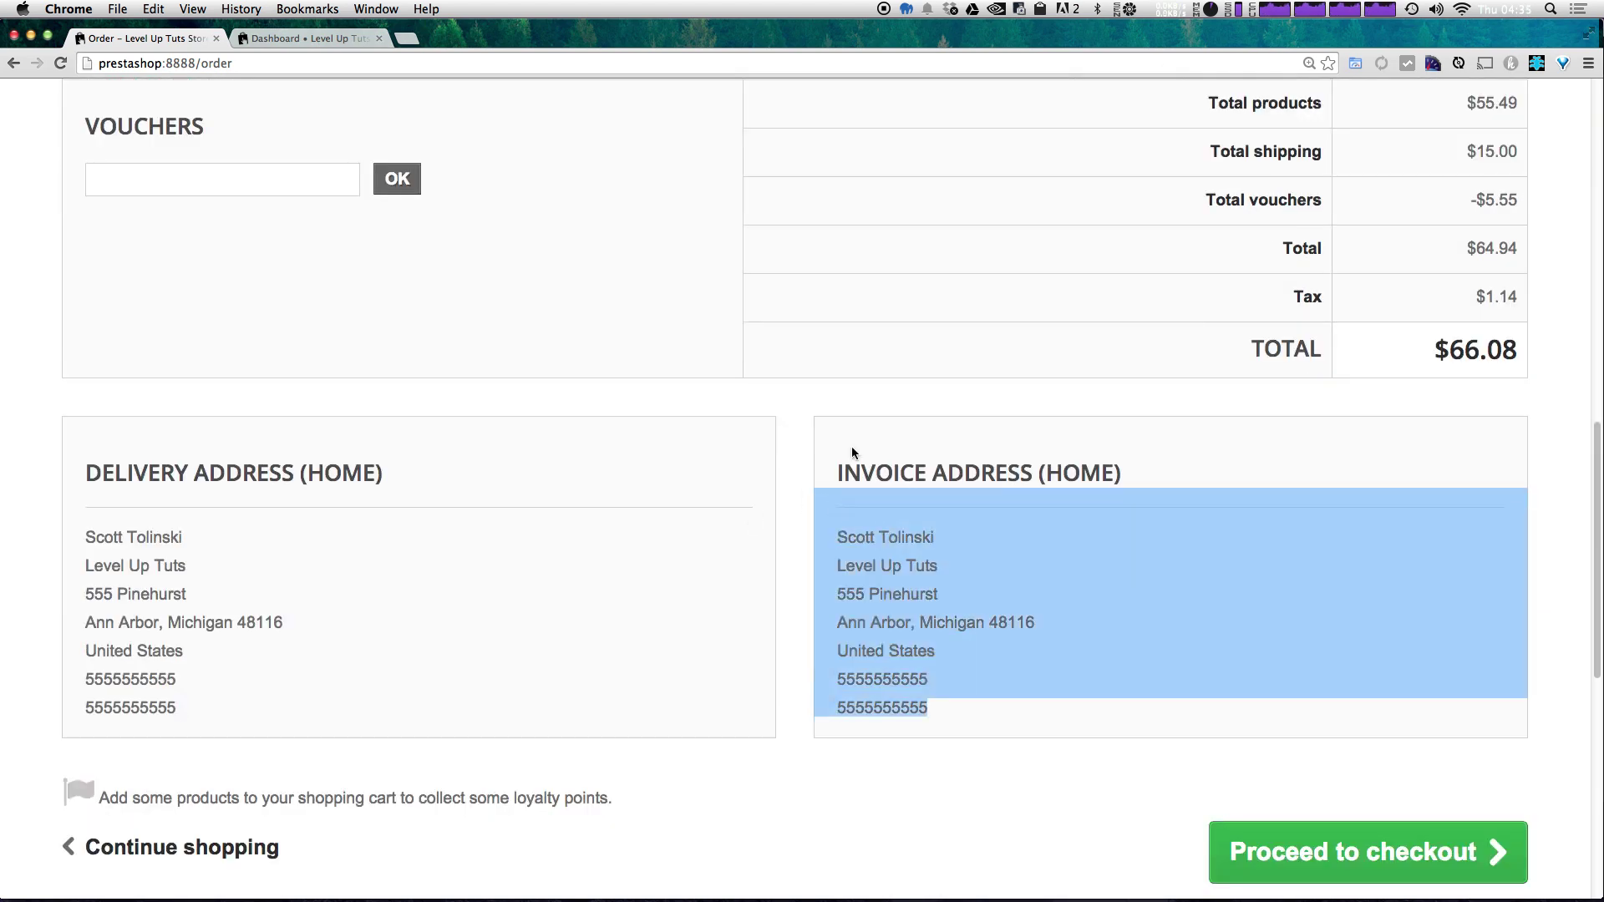
{"action": "left_click", "coordinate": [906, 476]}
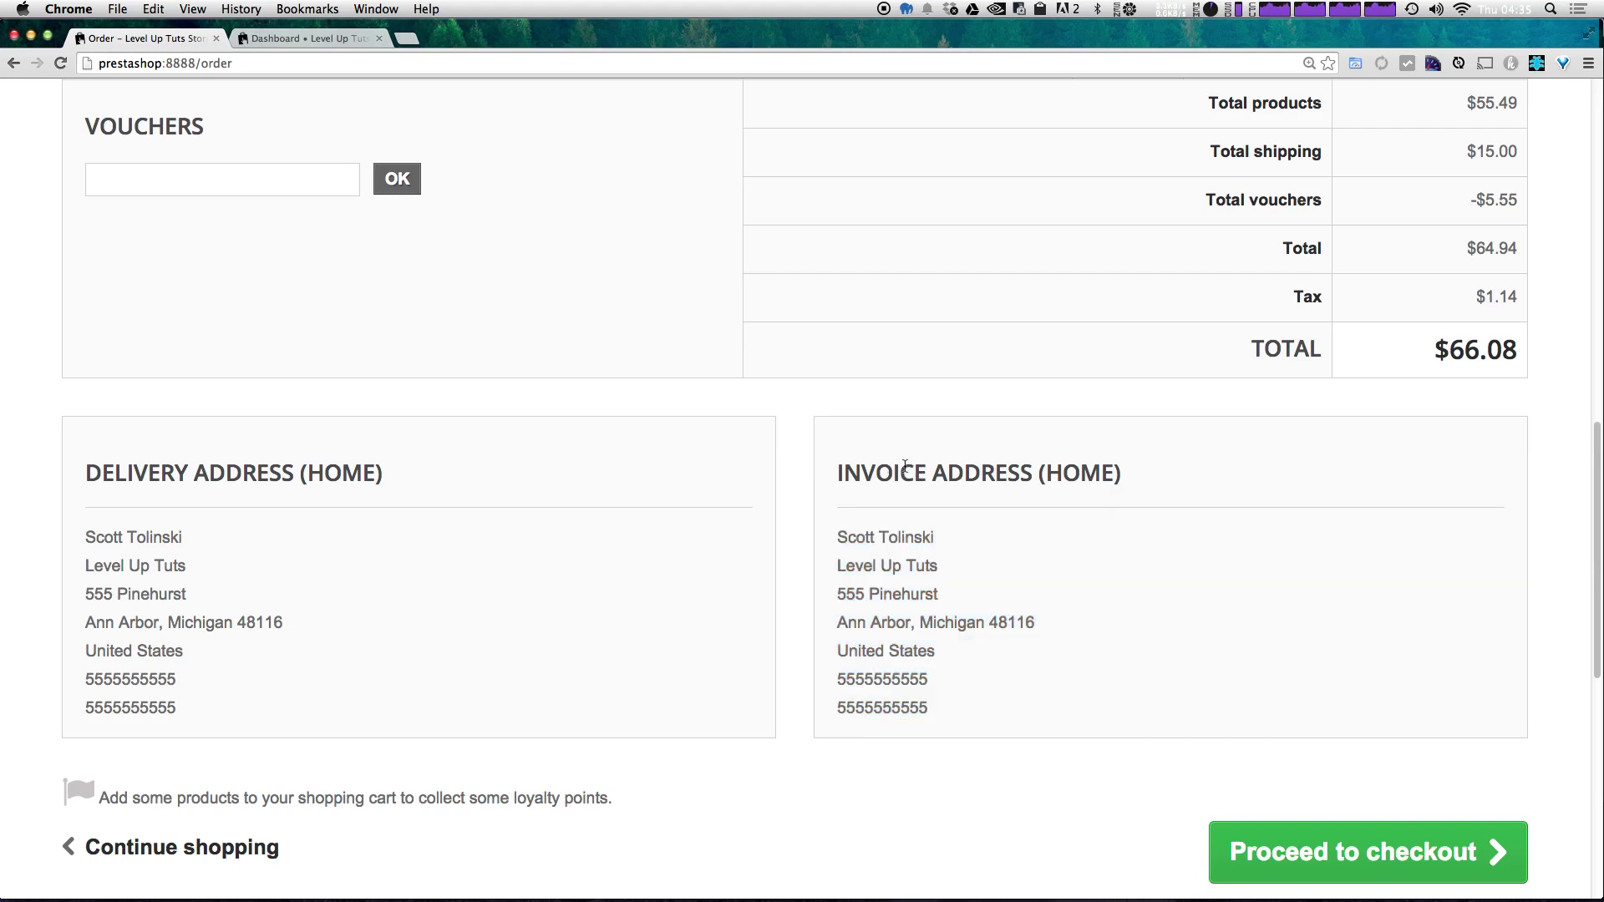
{"action": "left_click_drag", "start_coordinate": [977, 691], "coordinate": [1081, 472]}
{"action": "left_click", "coordinate": [906, 650]}
{"action": "scroll", "coordinate": [964, 710], "scroll_direction": "down", "scroll_amount": 3}
{"action": "left_click", "coordinate": [1368, 729]}
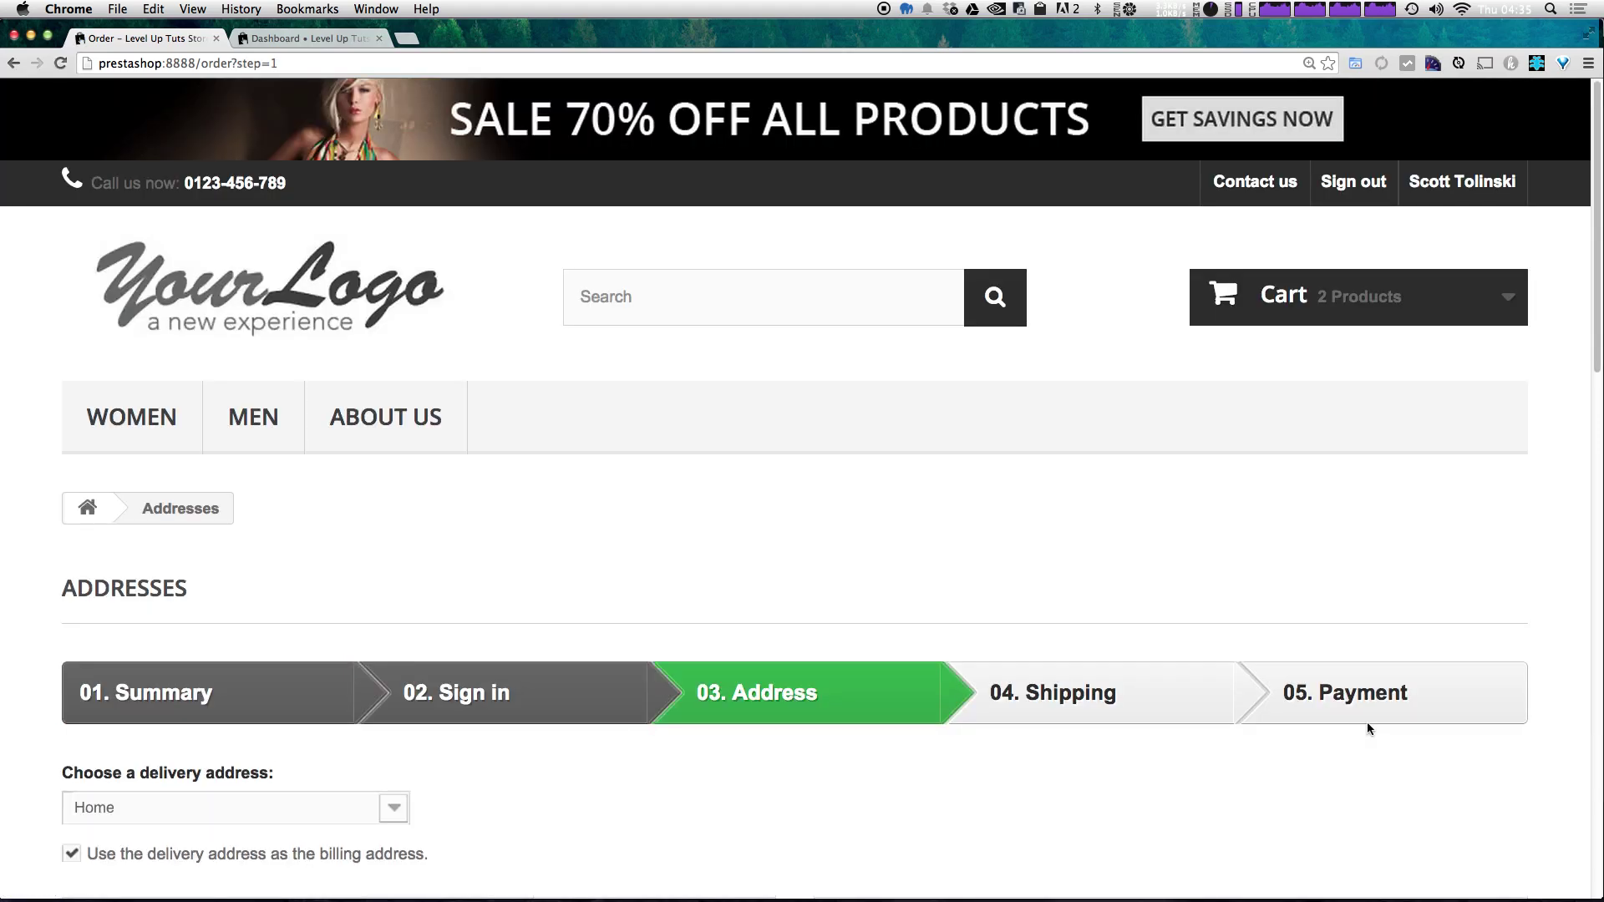
Step: Keep the home delivery and invoice addresses and continue to the Shipping step
{"action": "scroll", "coordinate": [838, 673], "scroll_direction": "down", "scroll_amount": 6}
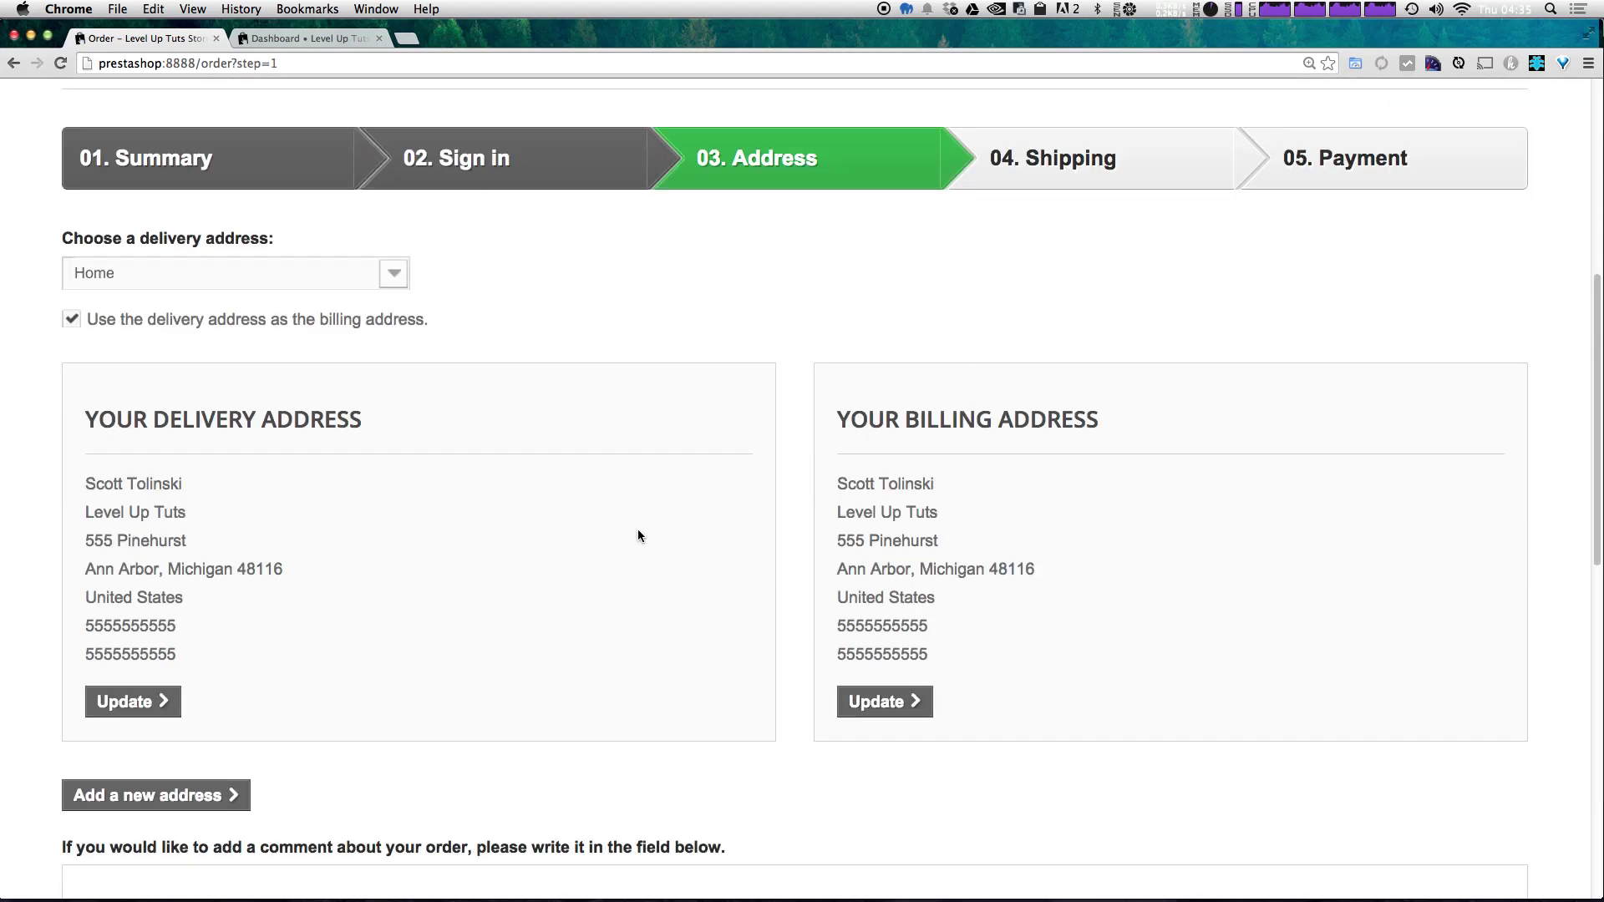
{"action": "scroll", "coordinate": [1119, 499], "scroll_direction": "down", "scroll_amount": 3}
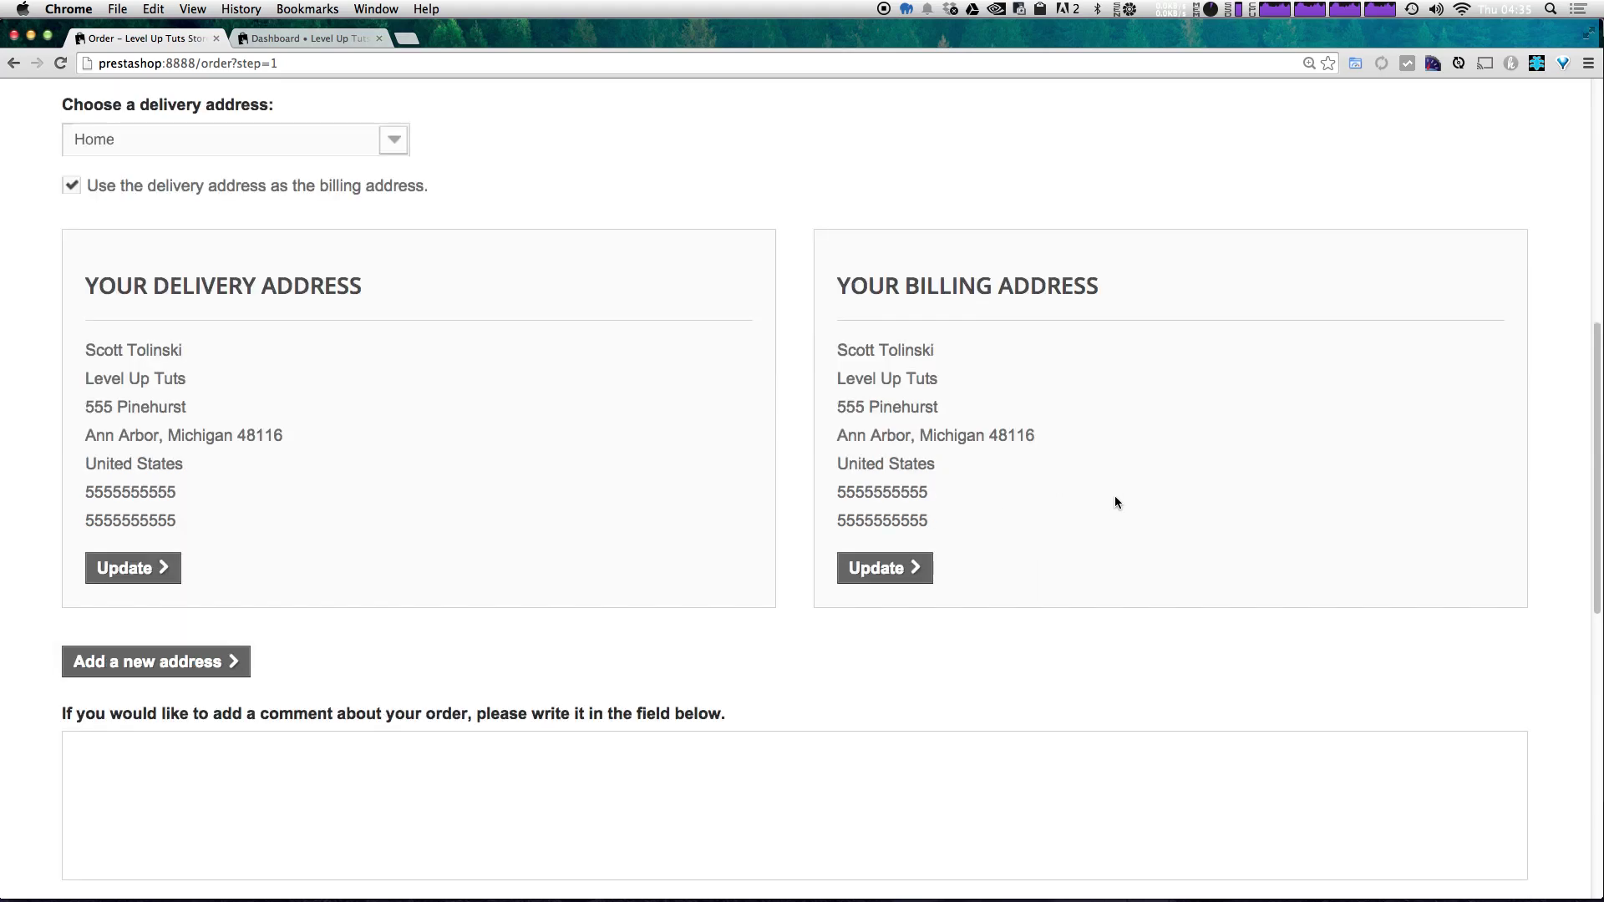
{"action": "left_click", "coordinate": [1370, 814]}
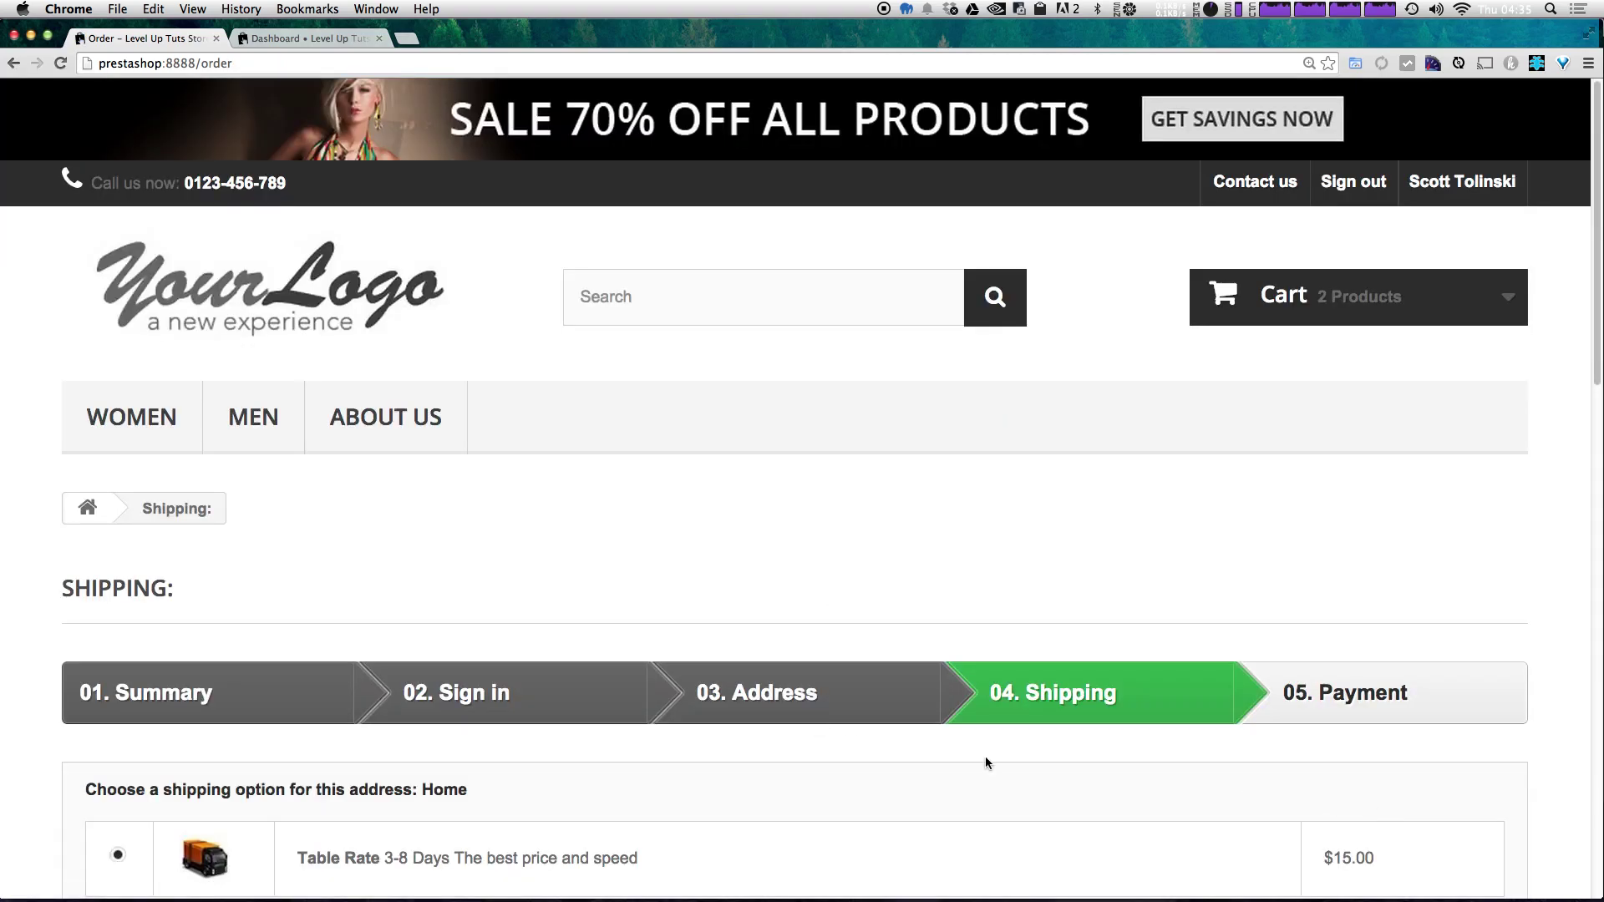
Step: Keep Table Rate shipping at $15.00, accept the terms of service, and continue to Payment
{"action": "scroll", "coordinate": [960, 748], "scroll_direction": "down", "scroll_amount": 2}
{"action": "scroll", "coordinate": [891, 760], "scroll_direction": "down", "scroll_amount": 3}
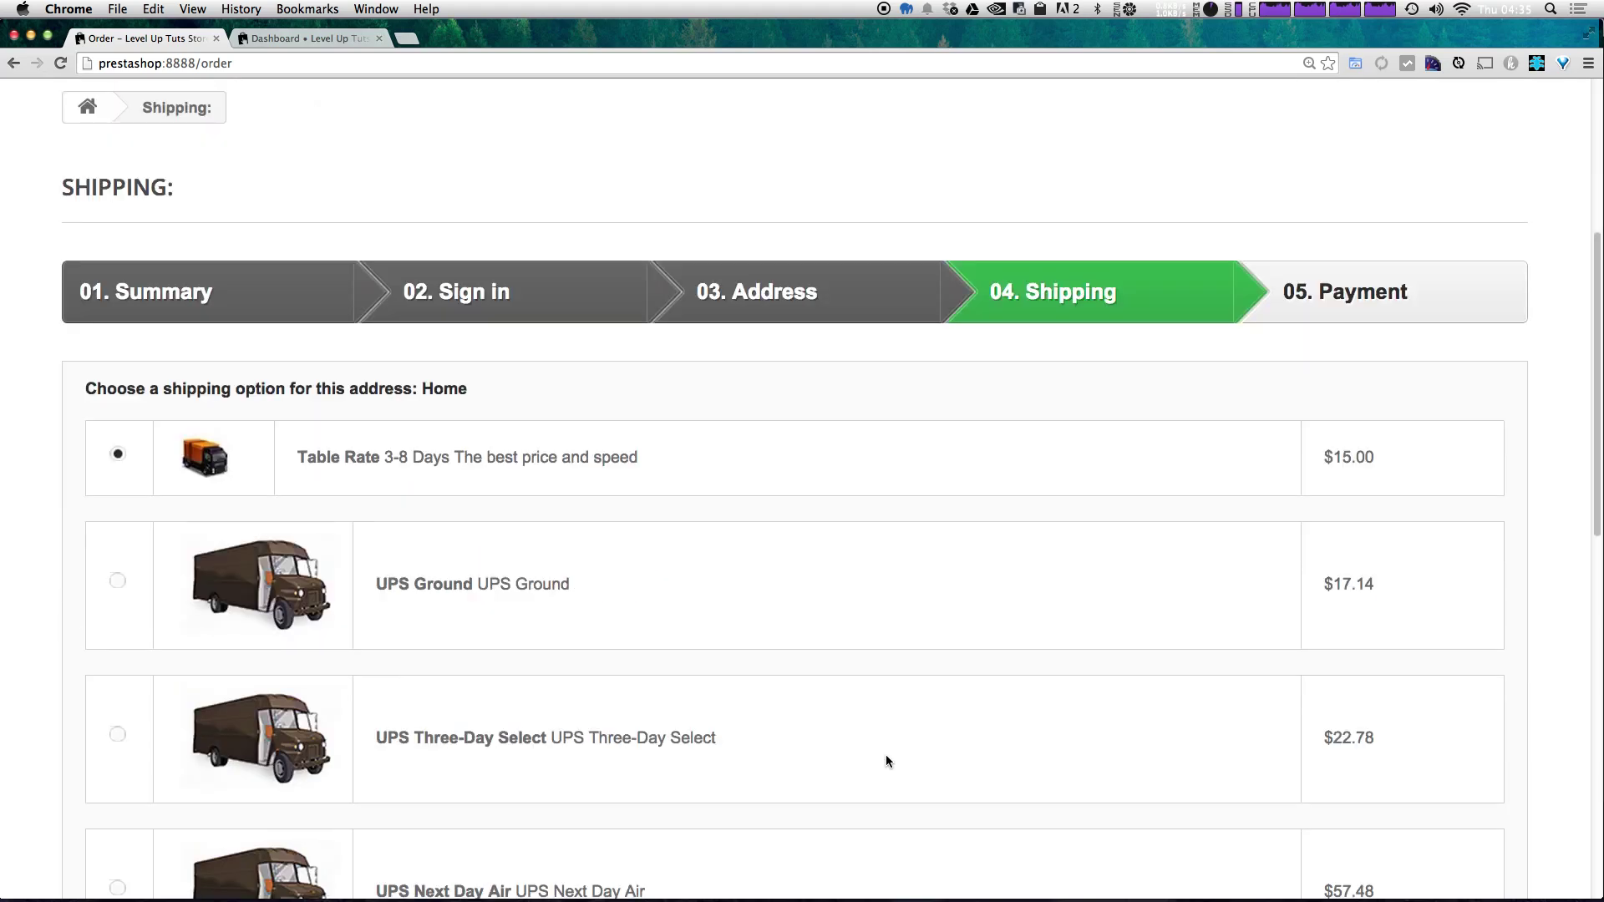
{"action": "scroll", "coordinate": [884, 760], "scroll_direction": "down", "scroll_amount": 2}
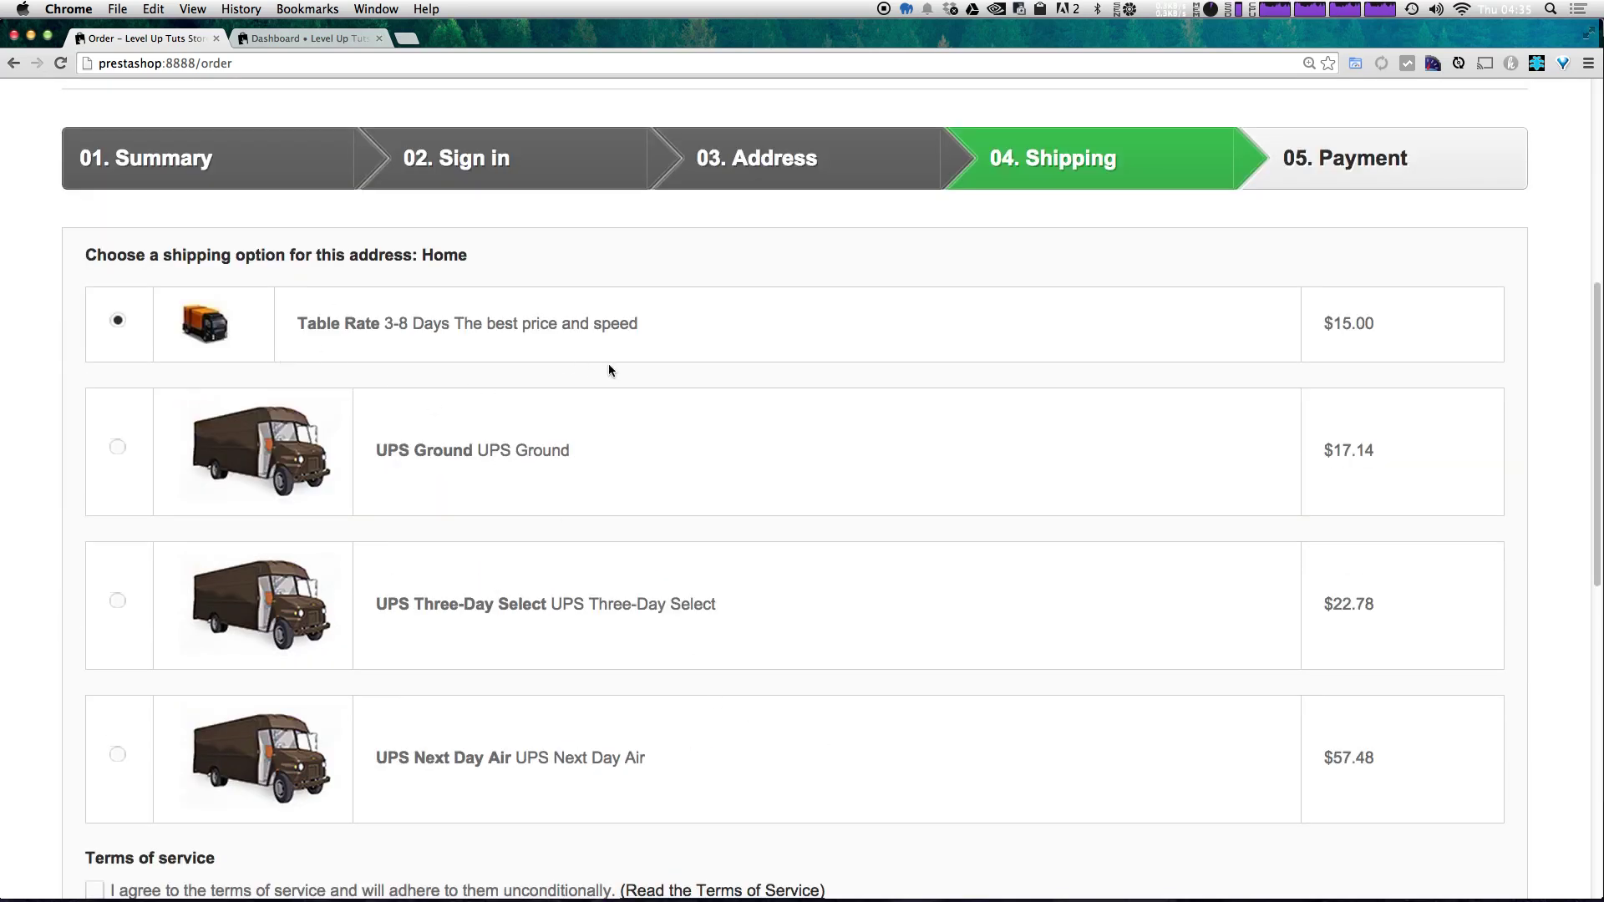
{"action": "scroll", "coordinate": [236, 896], "scroll_direction": "down", "scroll_amount": 2}
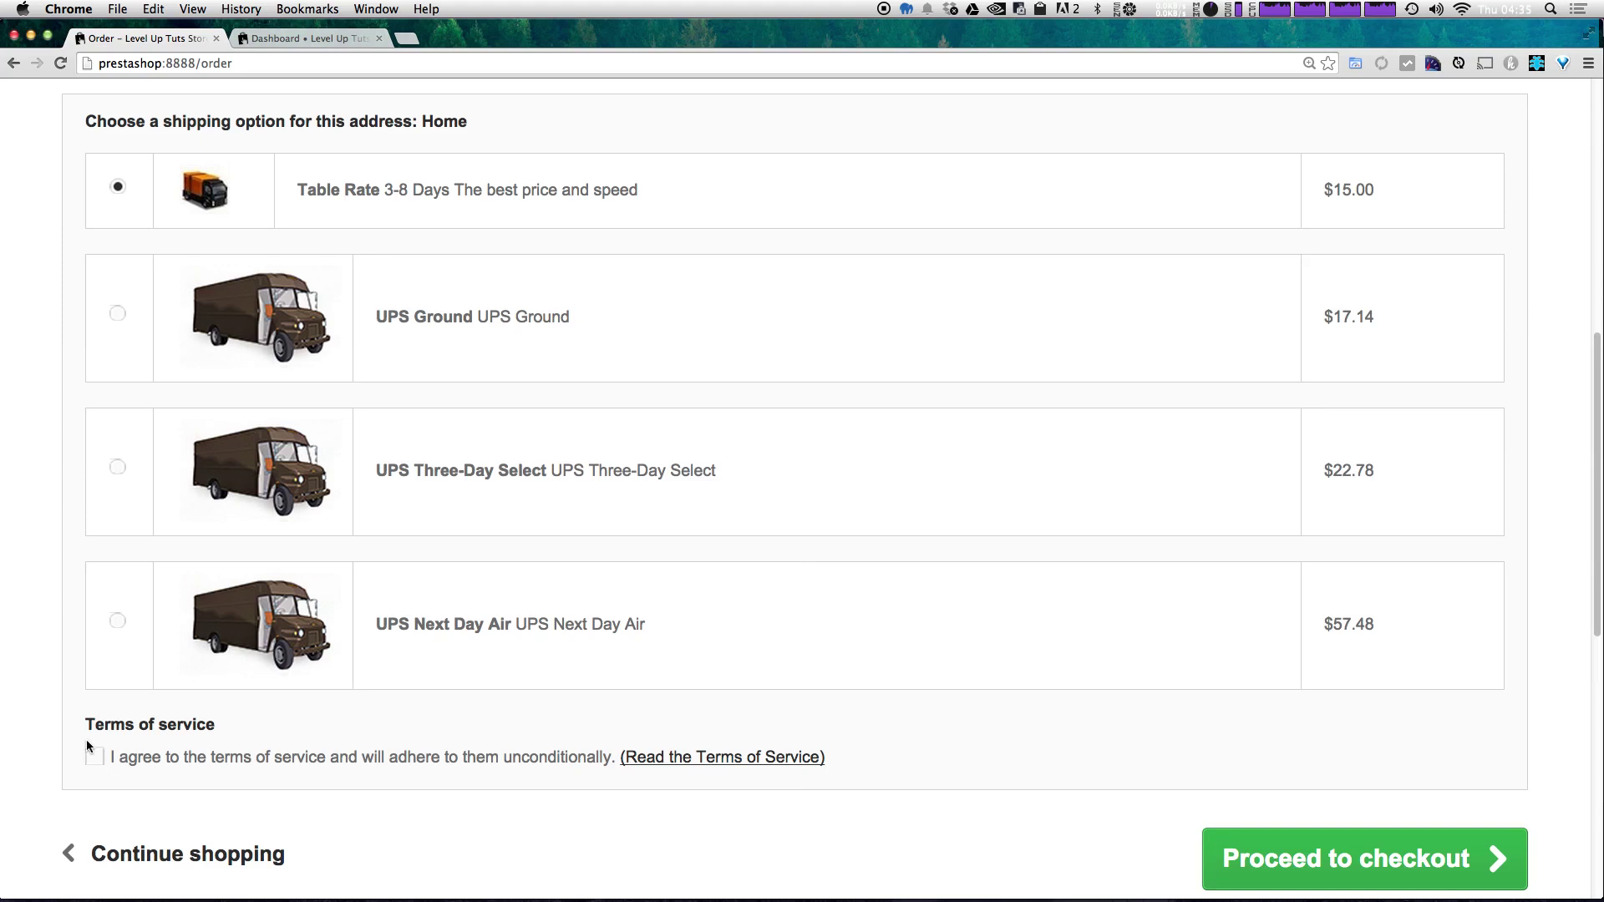
{"action": "left_click", "coordinate": [95, 756]}
{"action": "left_click", "coordinate": [1276, 842]}
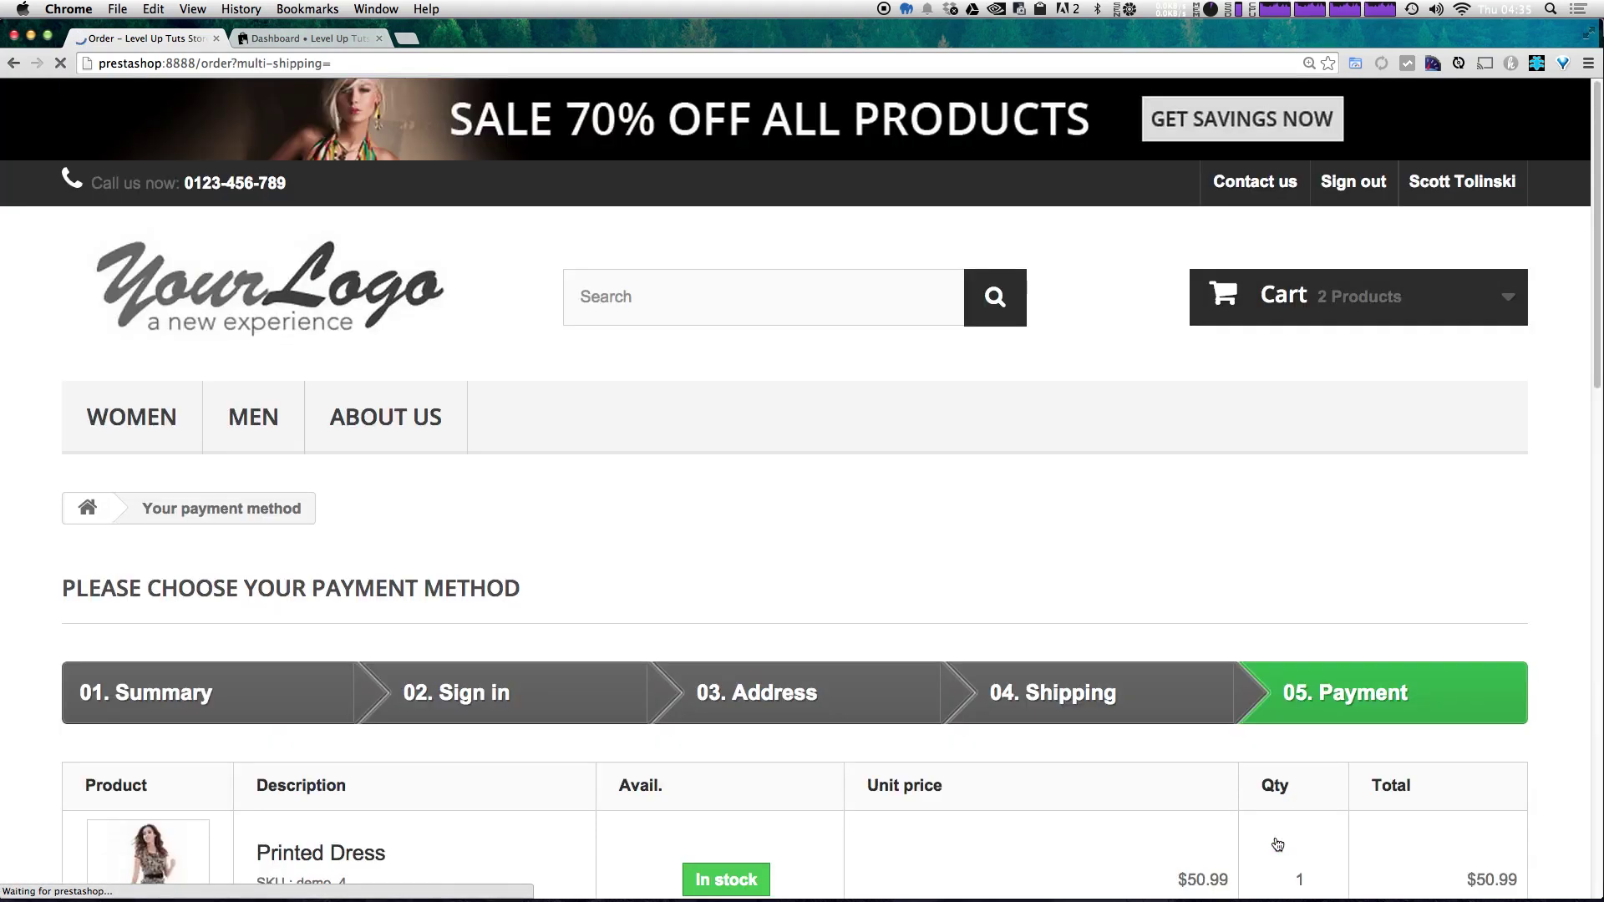
Step: Review the cart products and totals on the payment step
{"action": "scroll", "coordinate": [913, 632], "scroll_direction": "down", "scroll_amount": 3}
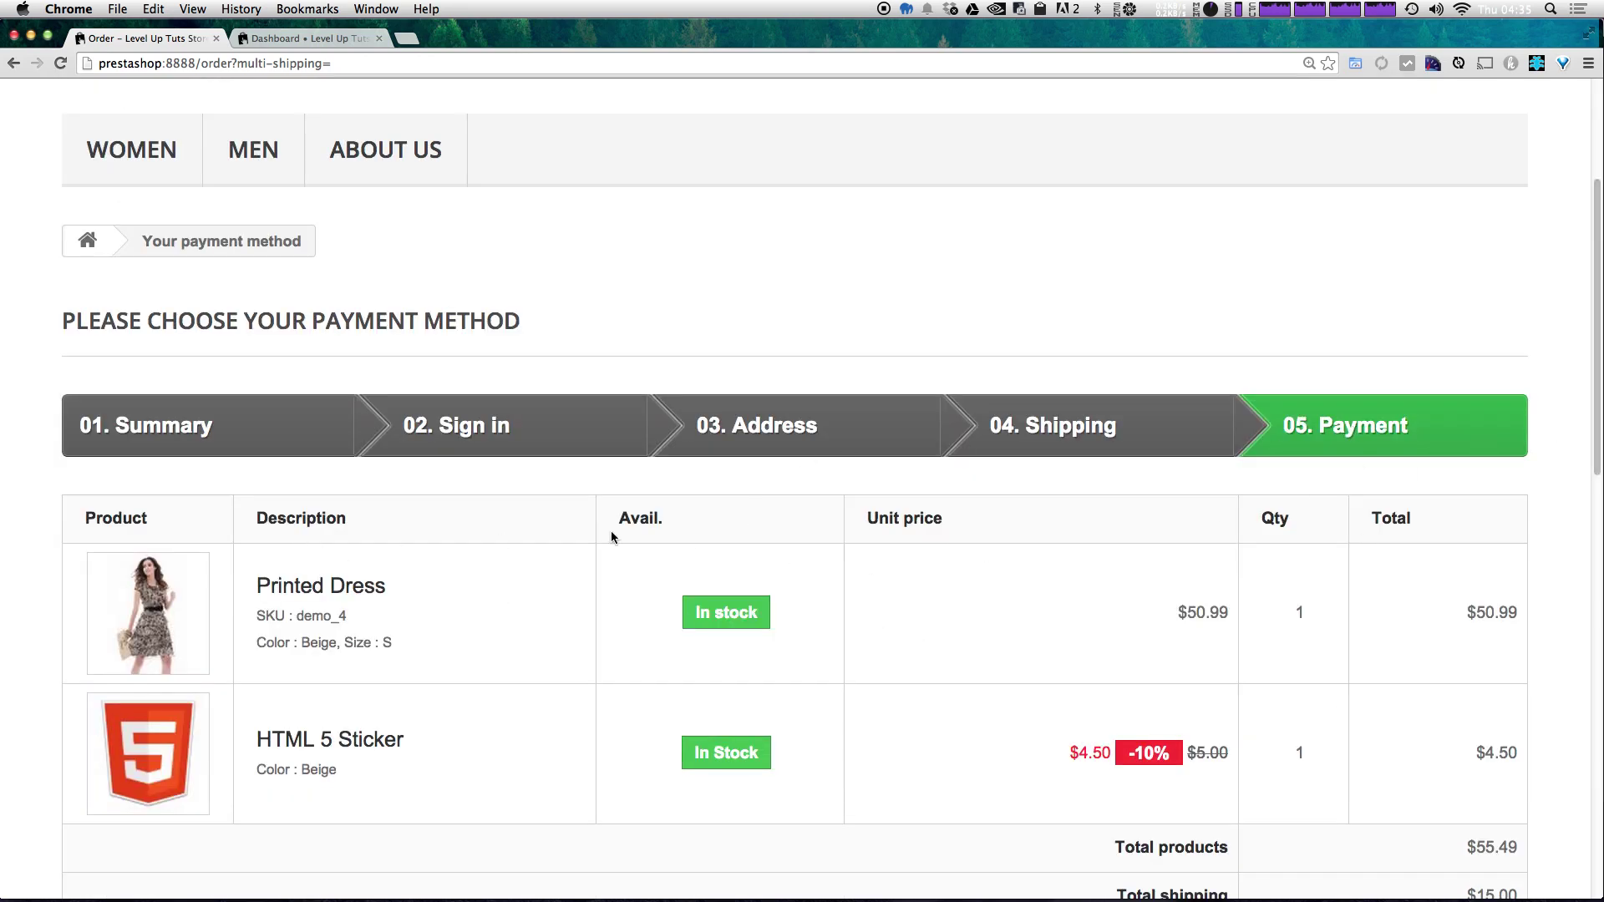
{"action": "scroll", "coordinate": [917, 458], "scroll_direction": "down", "scroll_amount": 2}
{"action": "scroll", "coordinate": [912, 455], "scroll_direction": "down", "scroll_amount": 2}
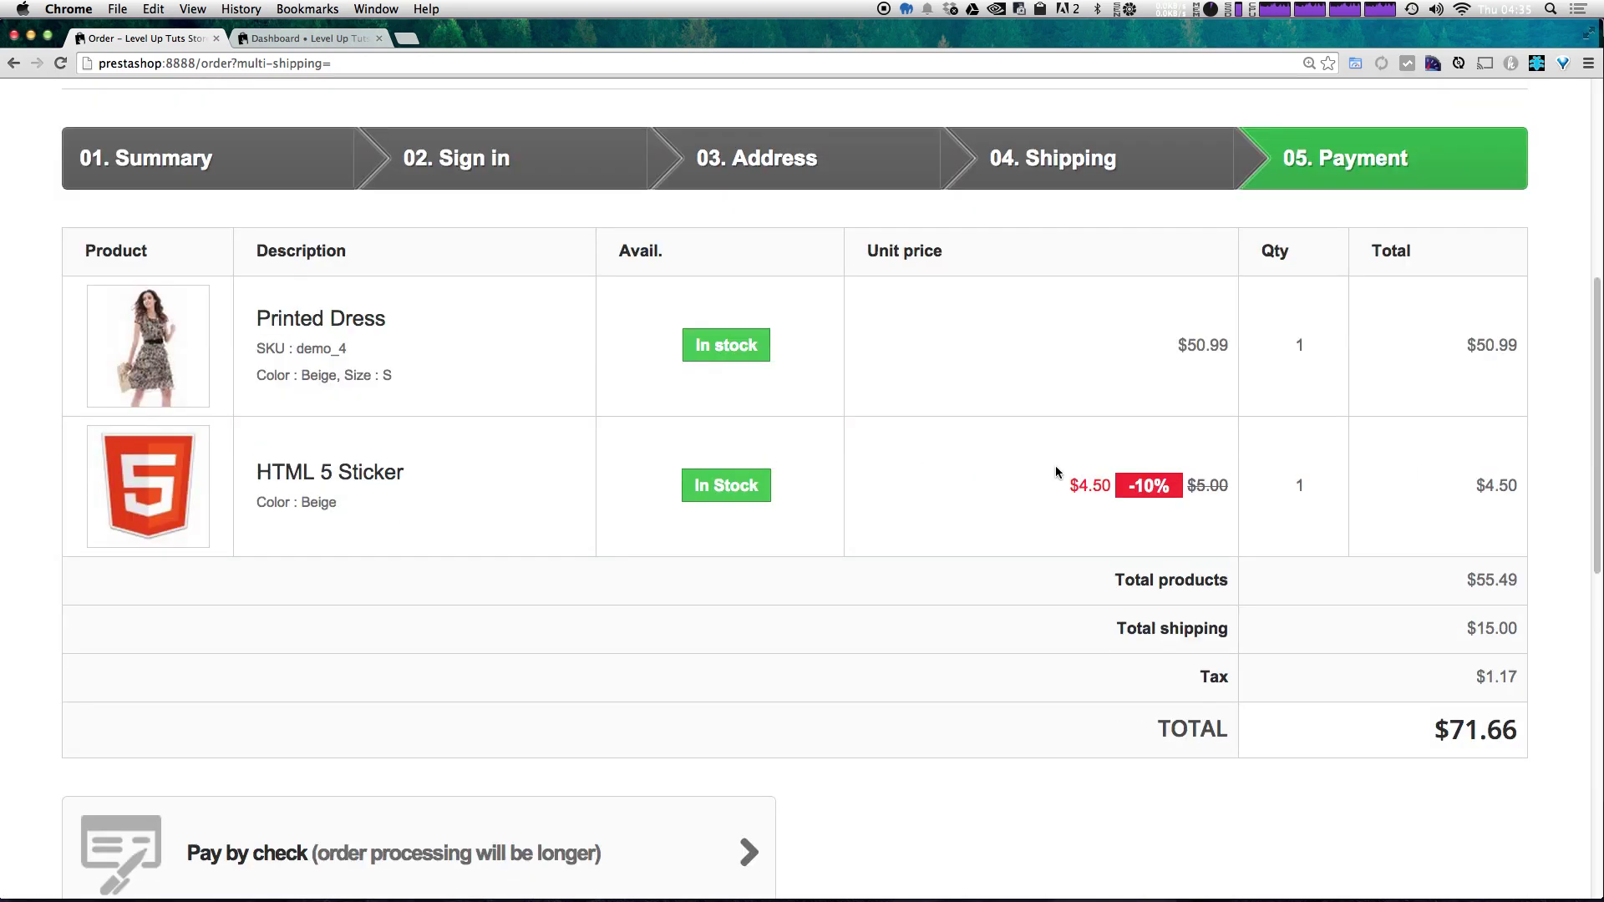
{"action": "left_click_drag", "start_coordinate": [1111, 491], "coordinate": [1220, 572]}
{"action": "left_click", "coordinate": [1369, 550]}
Step: Select Pay by check to bring up the $71.66 Check Payment summary
{"action": "scroll", "coordinate": [987, 631], "scroll_direction": "down", "scroll_amount": 2}
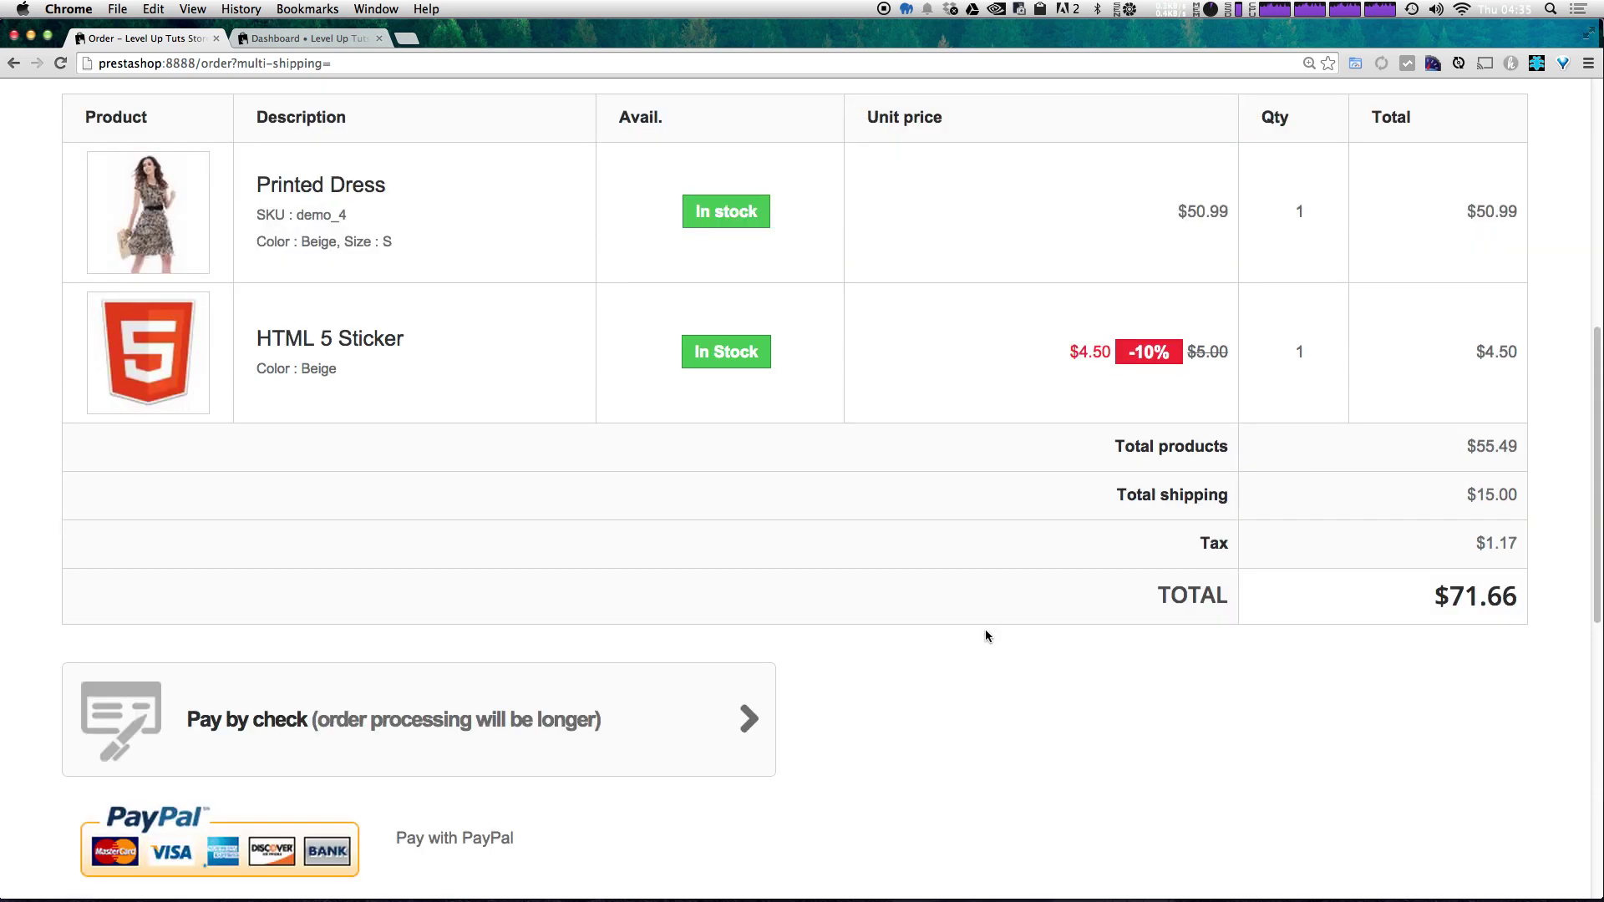
{"action": "scroll", "coordinate": [986, 630], "scroll_direction": "down", "scroll_amount": 2}
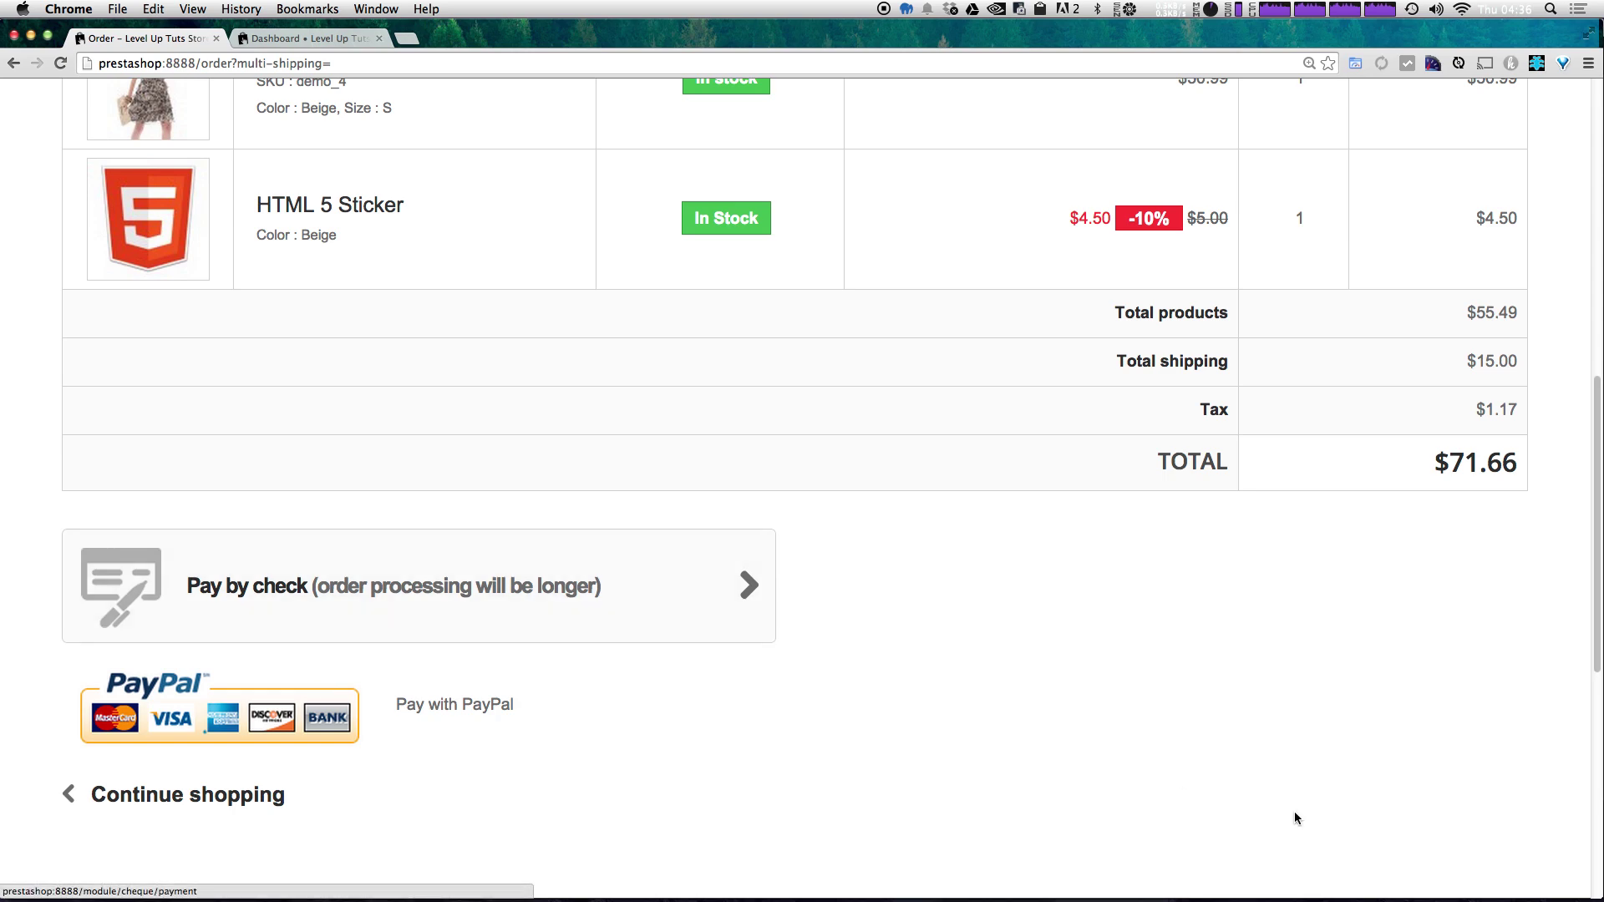
{"action": "left_click", "coordinate": [615, 622]}
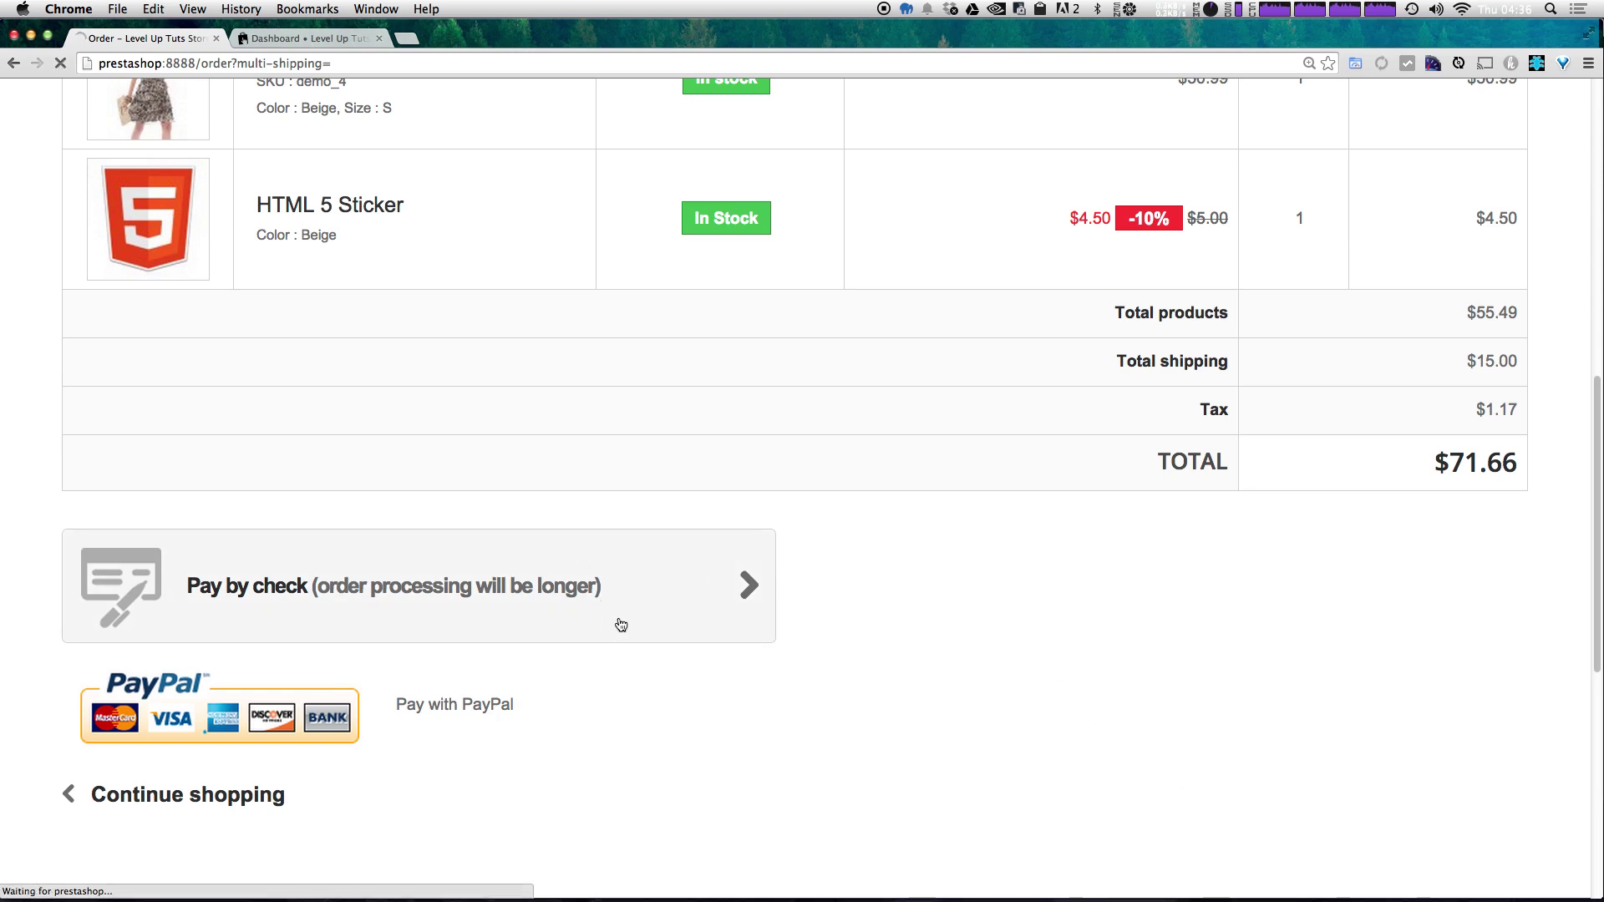
{"action": "scroll", "coordinate": [616, 622], "scroll_direction": "down", "scroll_amount": 5}
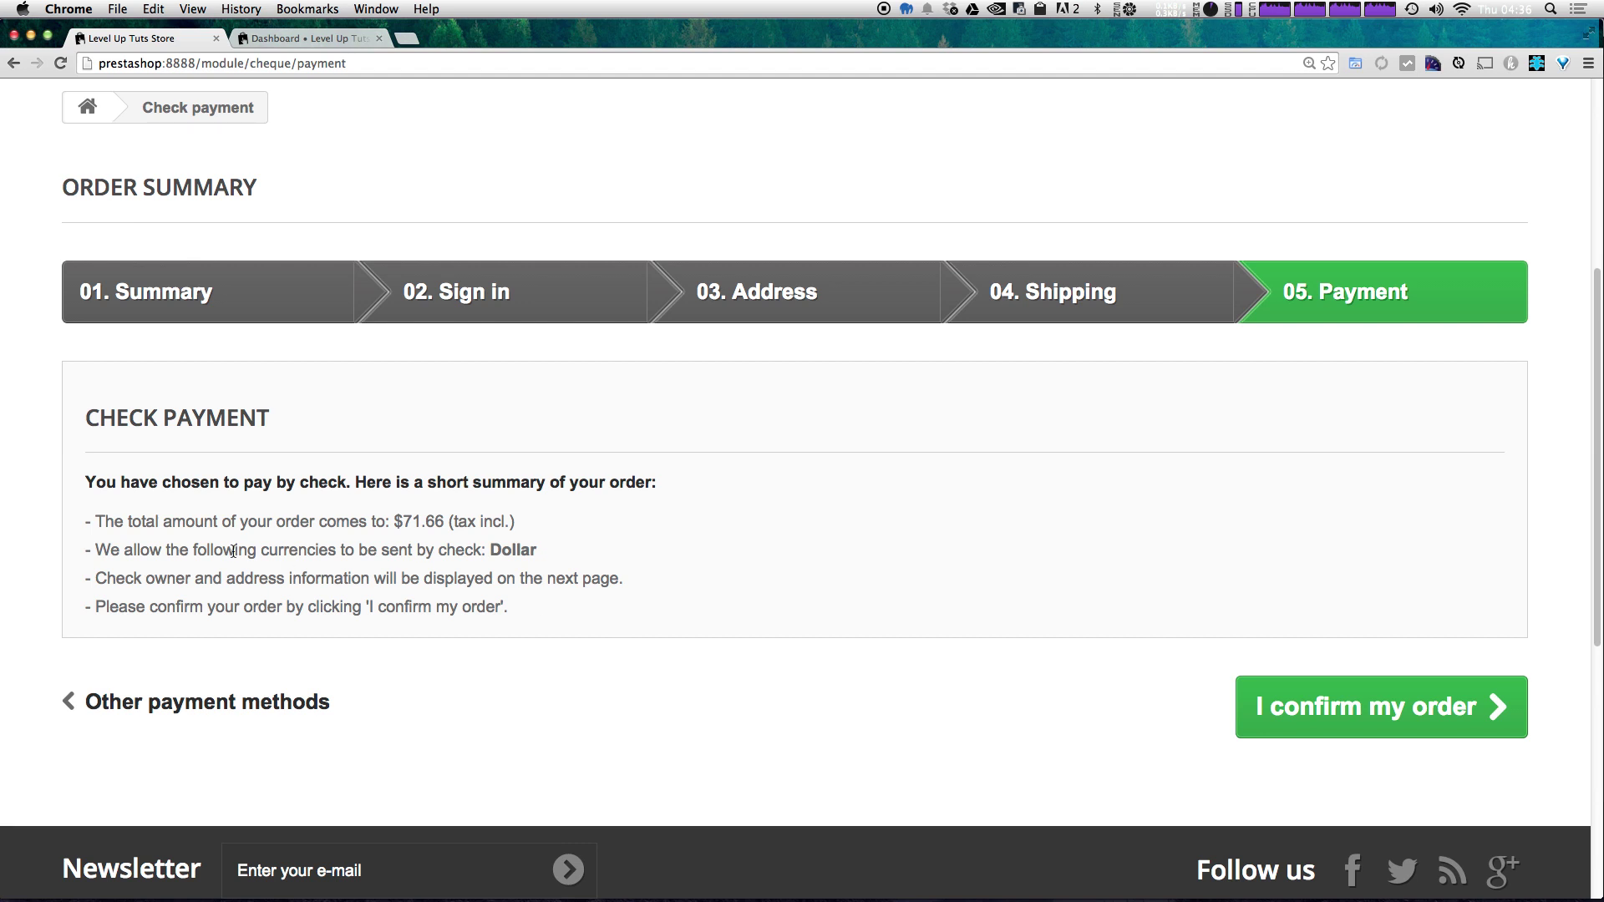
{"action": "left_click_drag", "start_coordinate": [182, 482], "coordinate": [455, 493]}
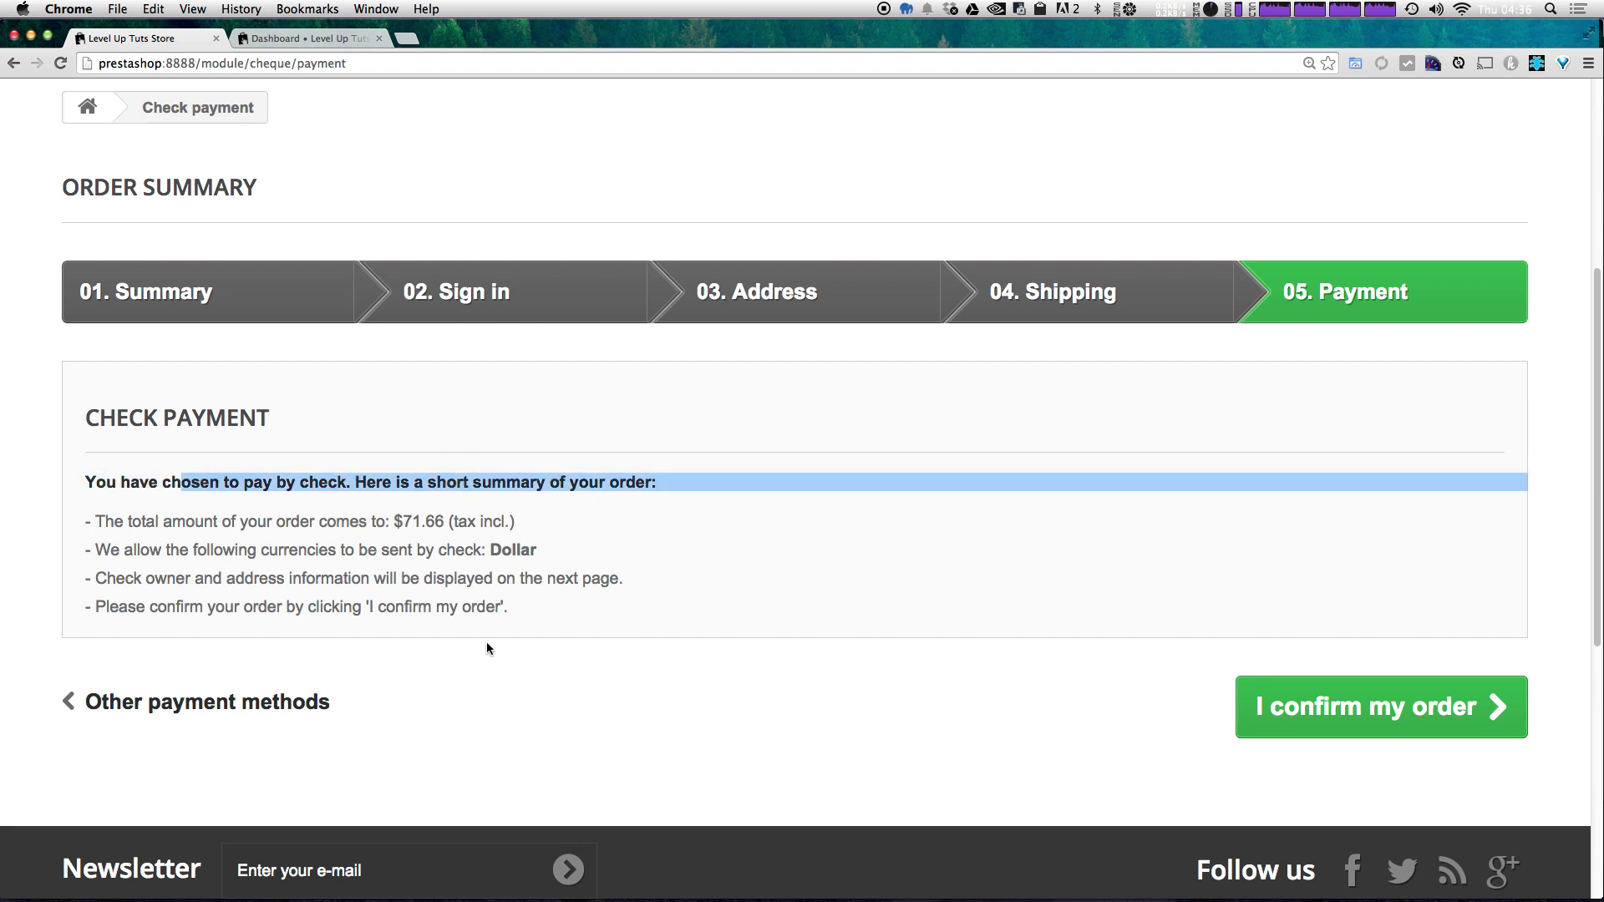
Step: Confirm the $71.66 order and read through the check mailing and payment instructions
{"action": "left_click", "coordinate": [1396, 729]}
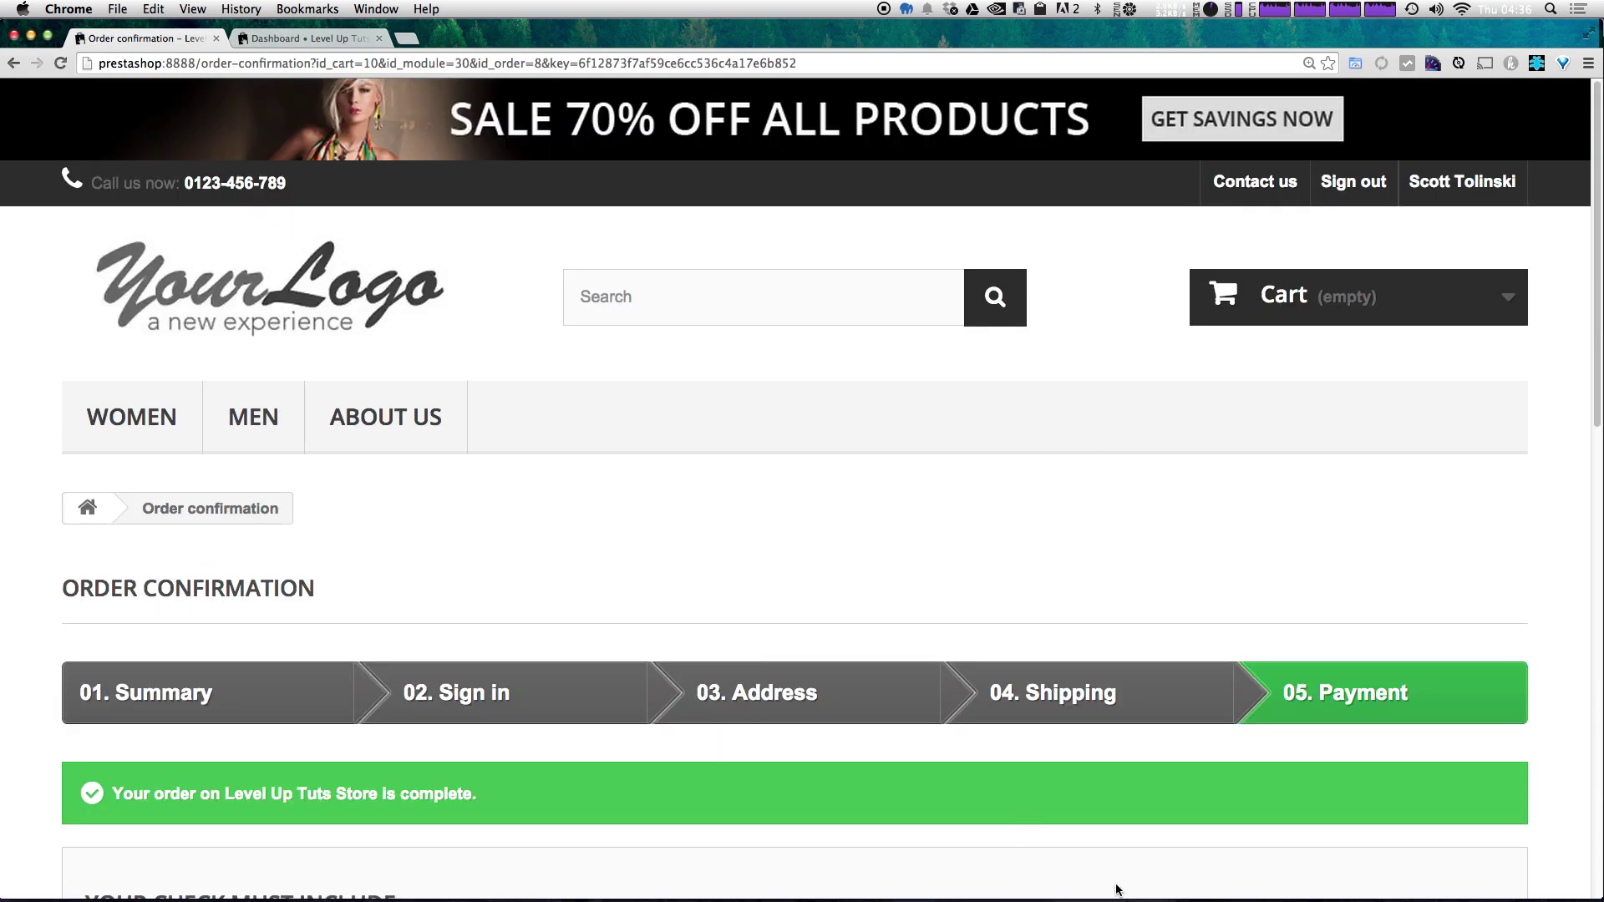
{"action": "scroll", "coordinate": [774, 800], "scroll_direction": "down", "scroll_amount": 6}
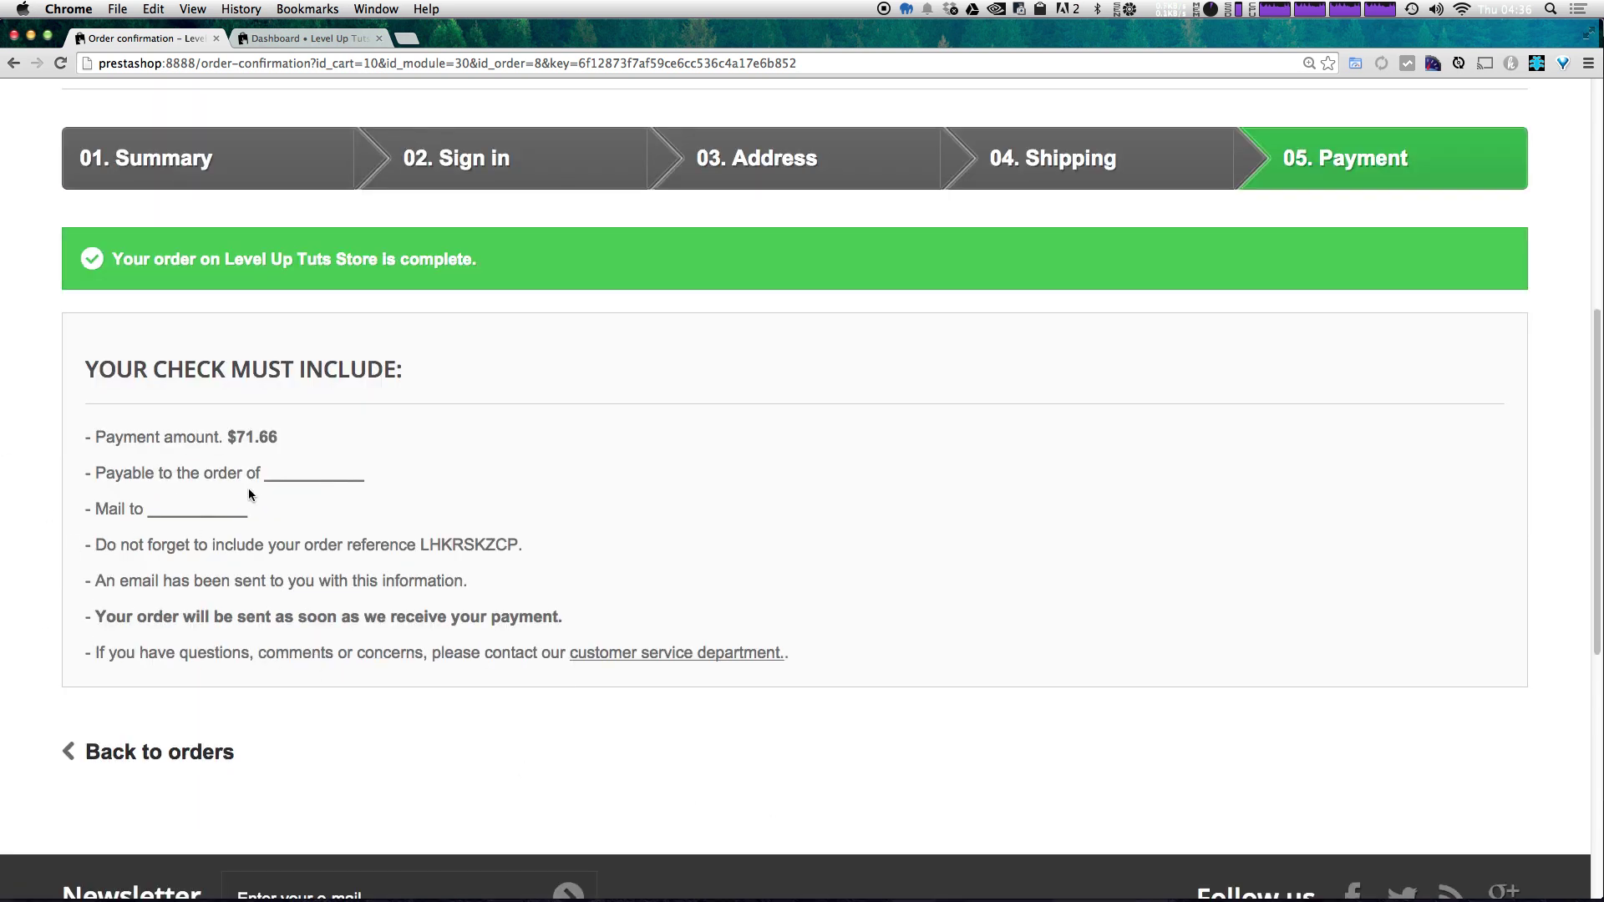
{"action": "left_click_drag", "start_coordinate": [197, 530], "coordinate": [130, 518]}
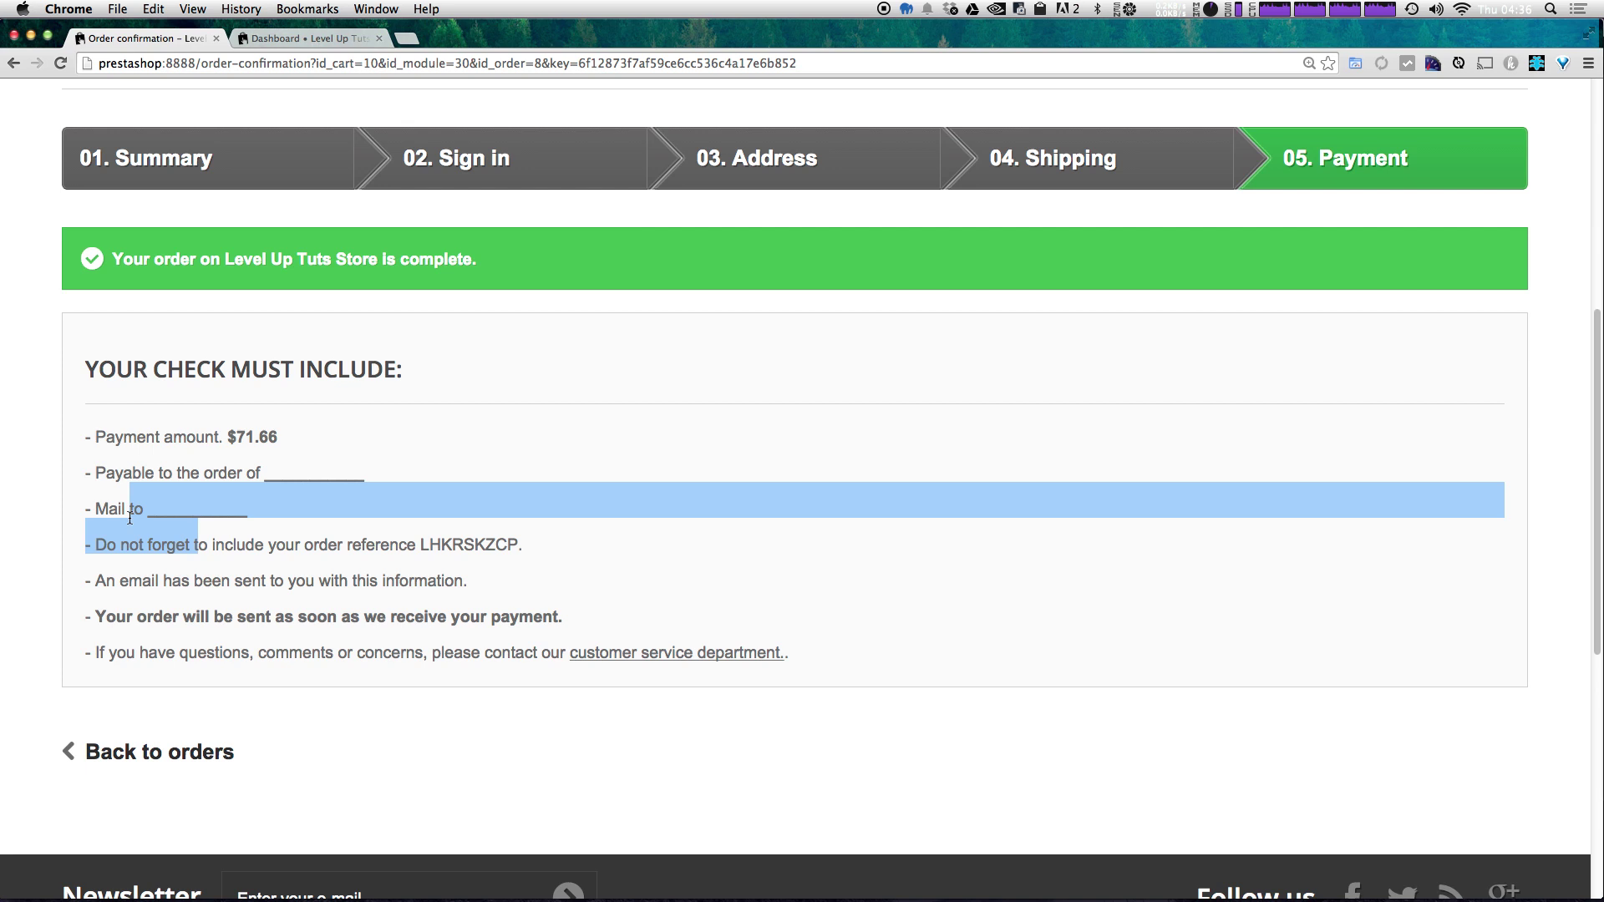
{"action": "left_click", "coordinate": [374, 485]}
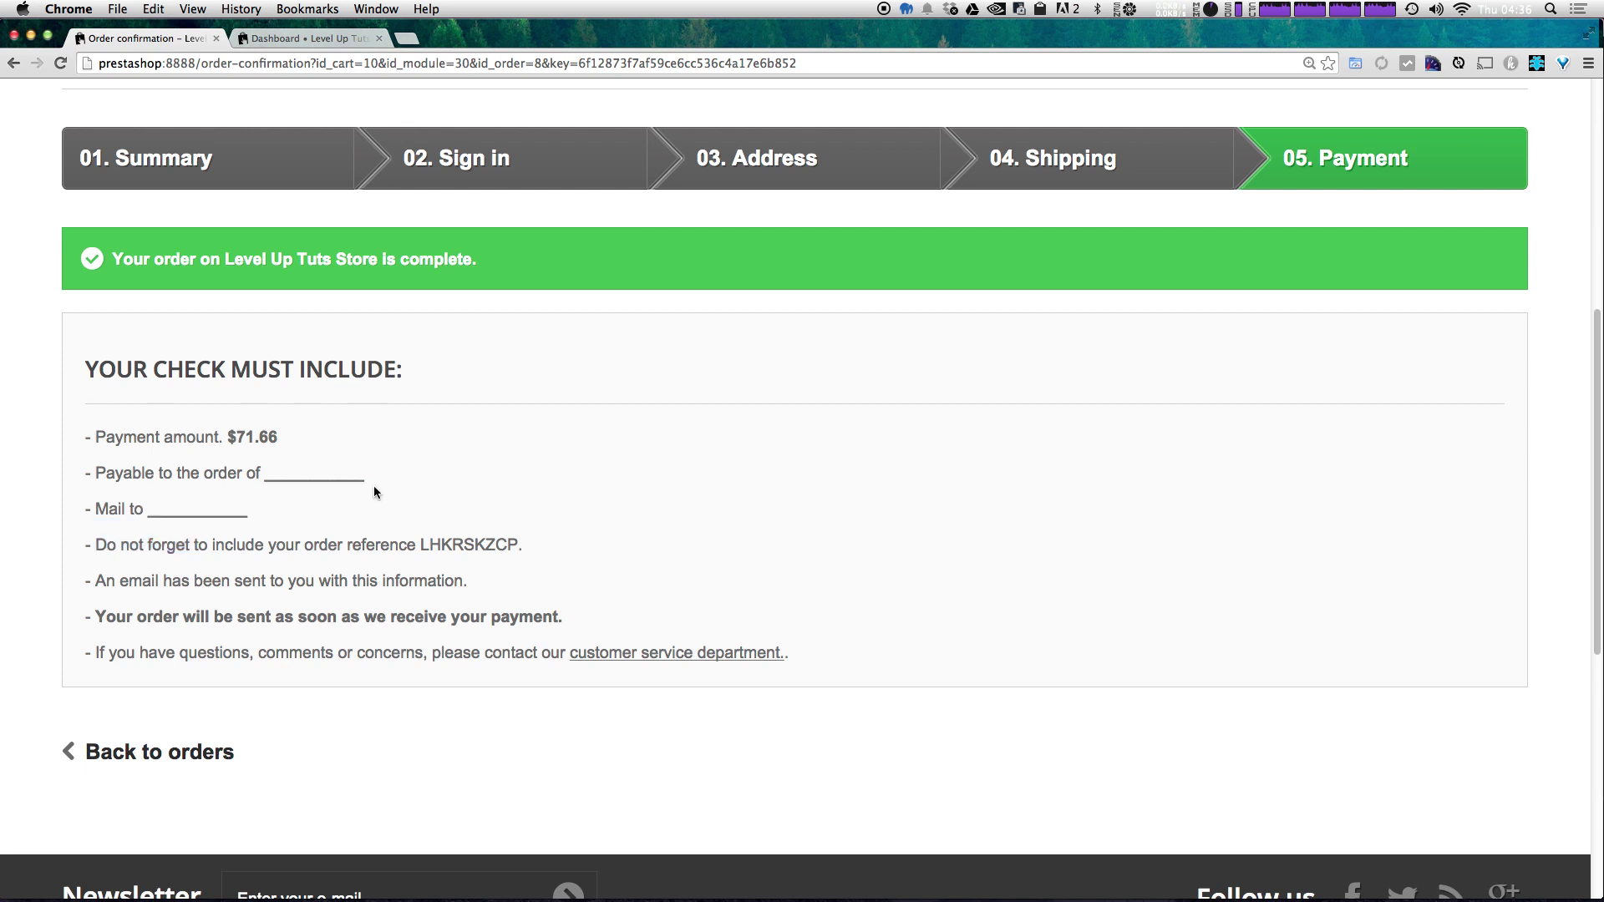
{"action": "left_click_drag", "start_coordinate": [276, 431], "coordinate": [405, 523]}
{"action": "left_click", "coordinate": [406, 526]}
Step: Refresh the back-office Dashboard, check the latest orders dropdown, and open the Orders list
{"action": "left_click", "coordinate": [279, 42]}
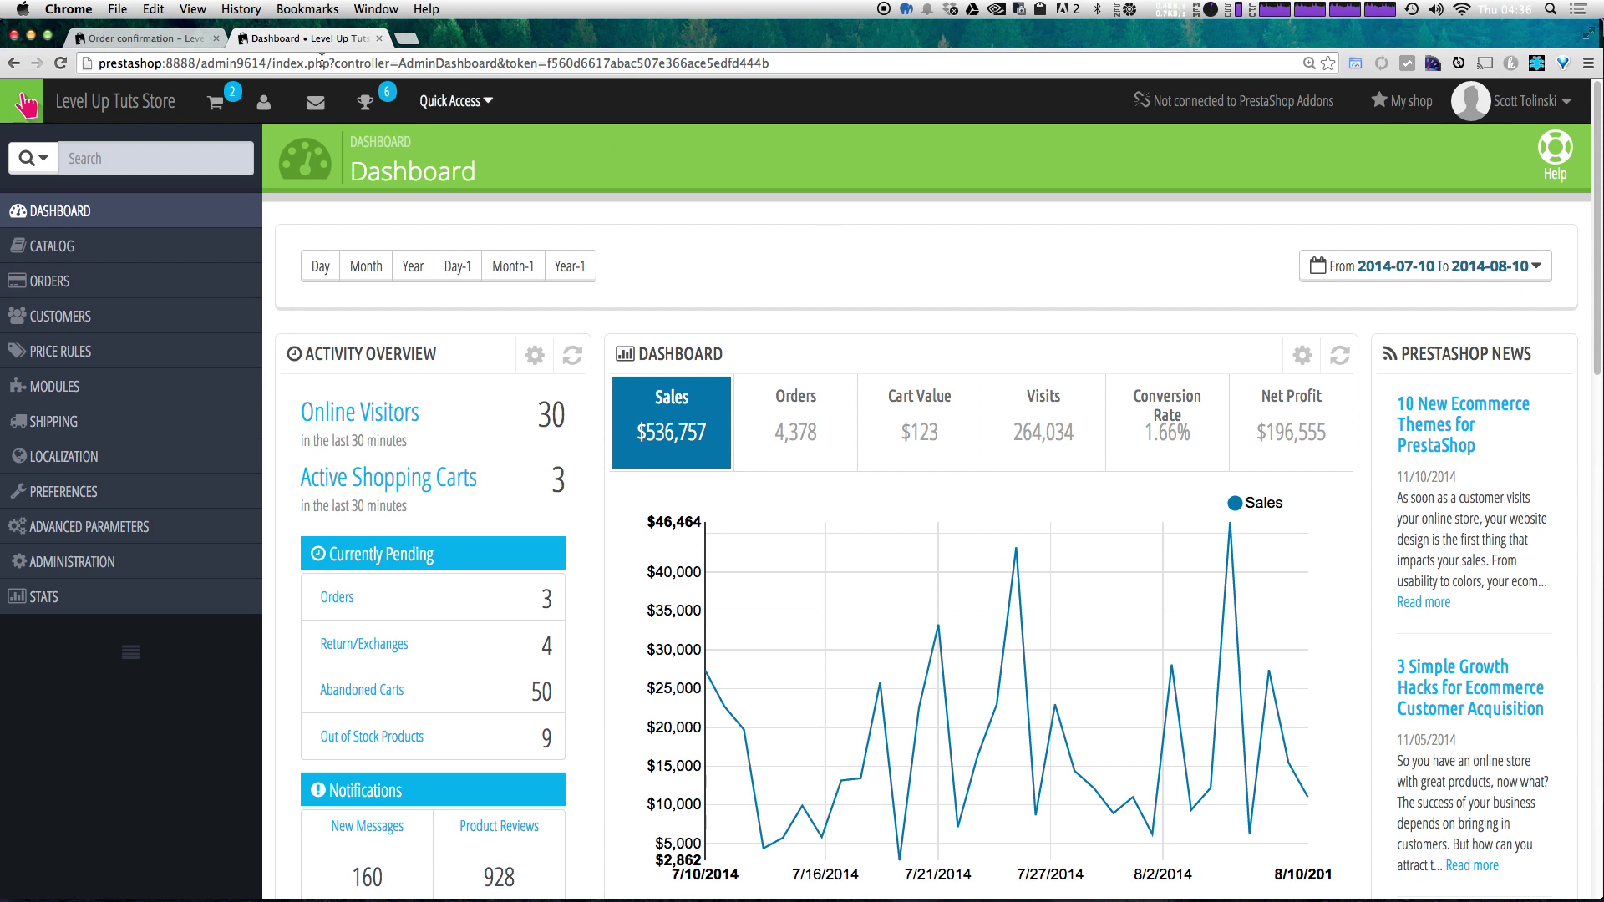
{"action": "key", "text": "super+r"}
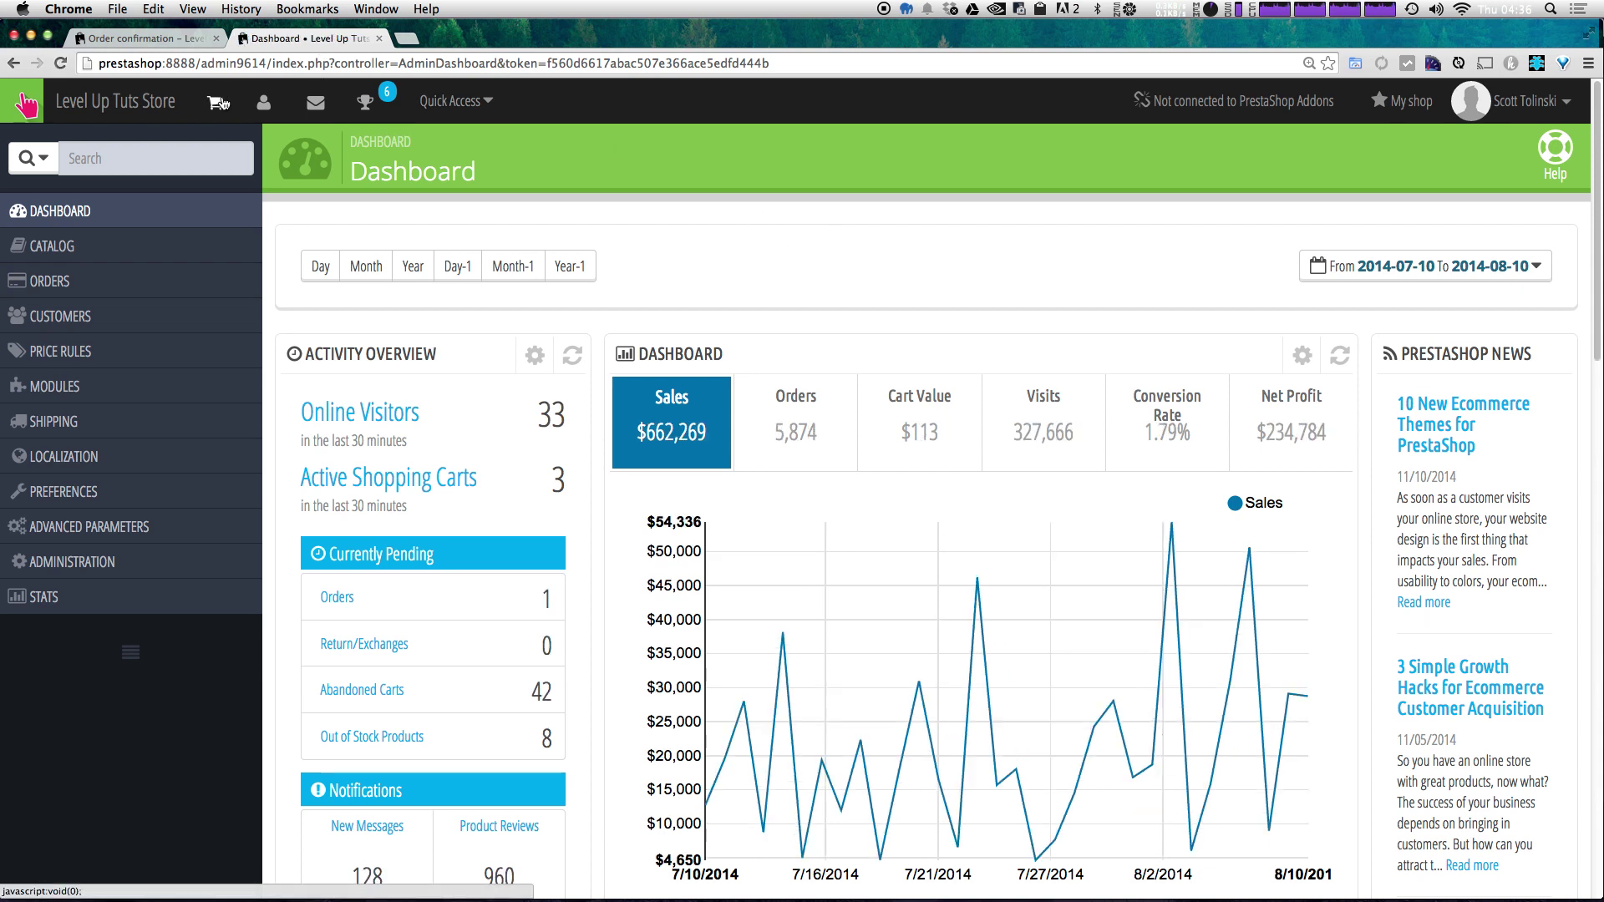
{"action": "left_click", "coordinate": [219, 103]}
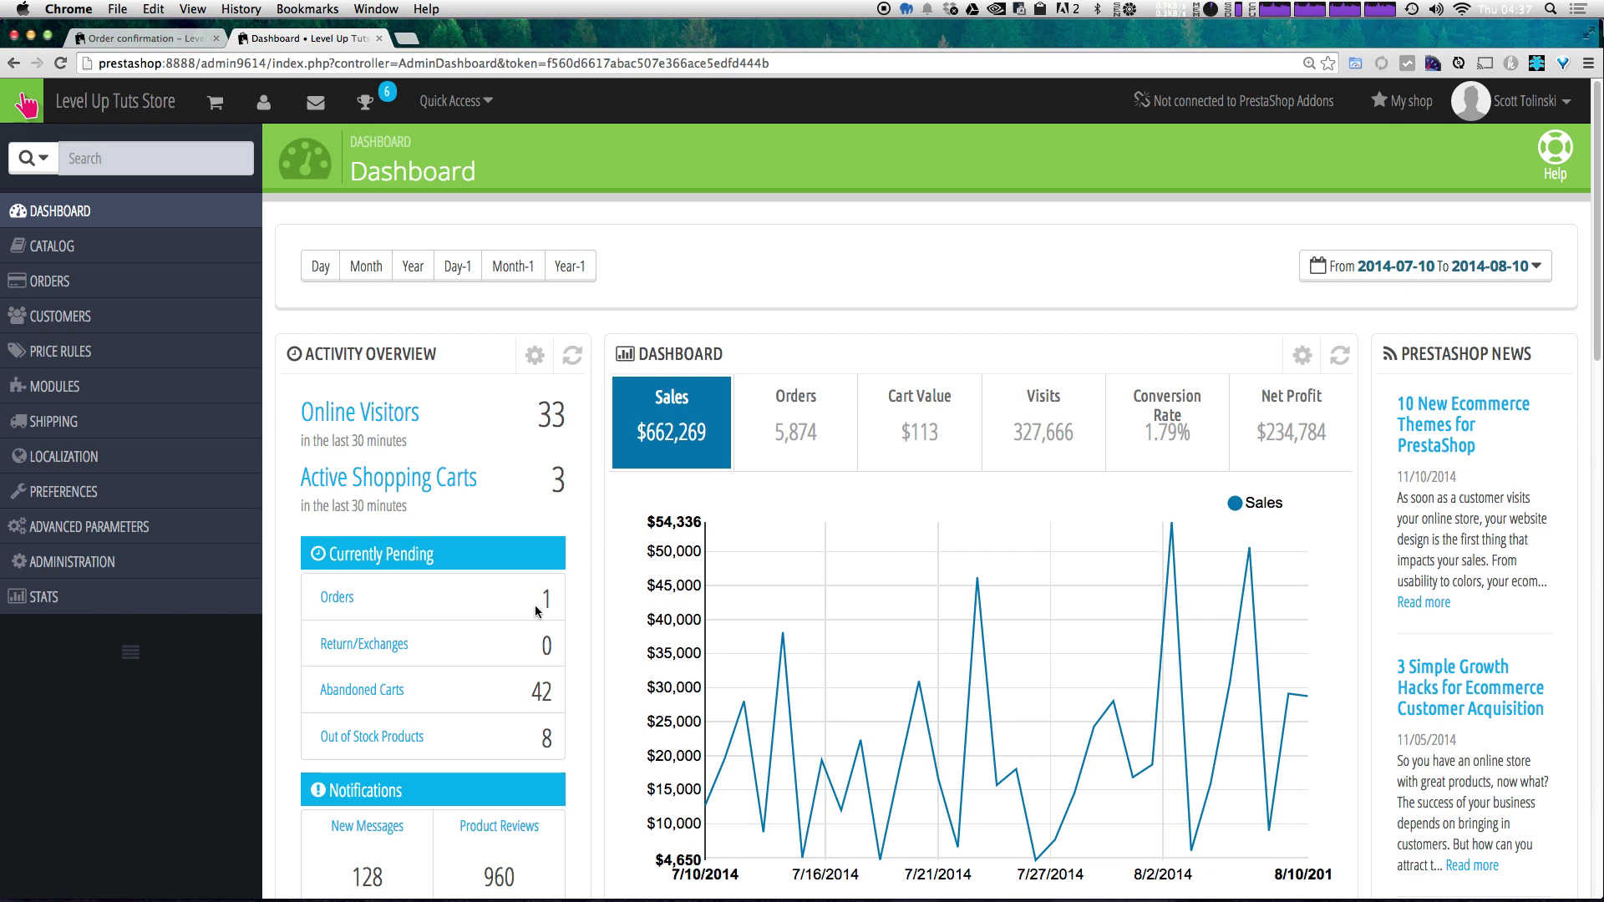
{"action": "left_click", "coordinate": [349, 599]}
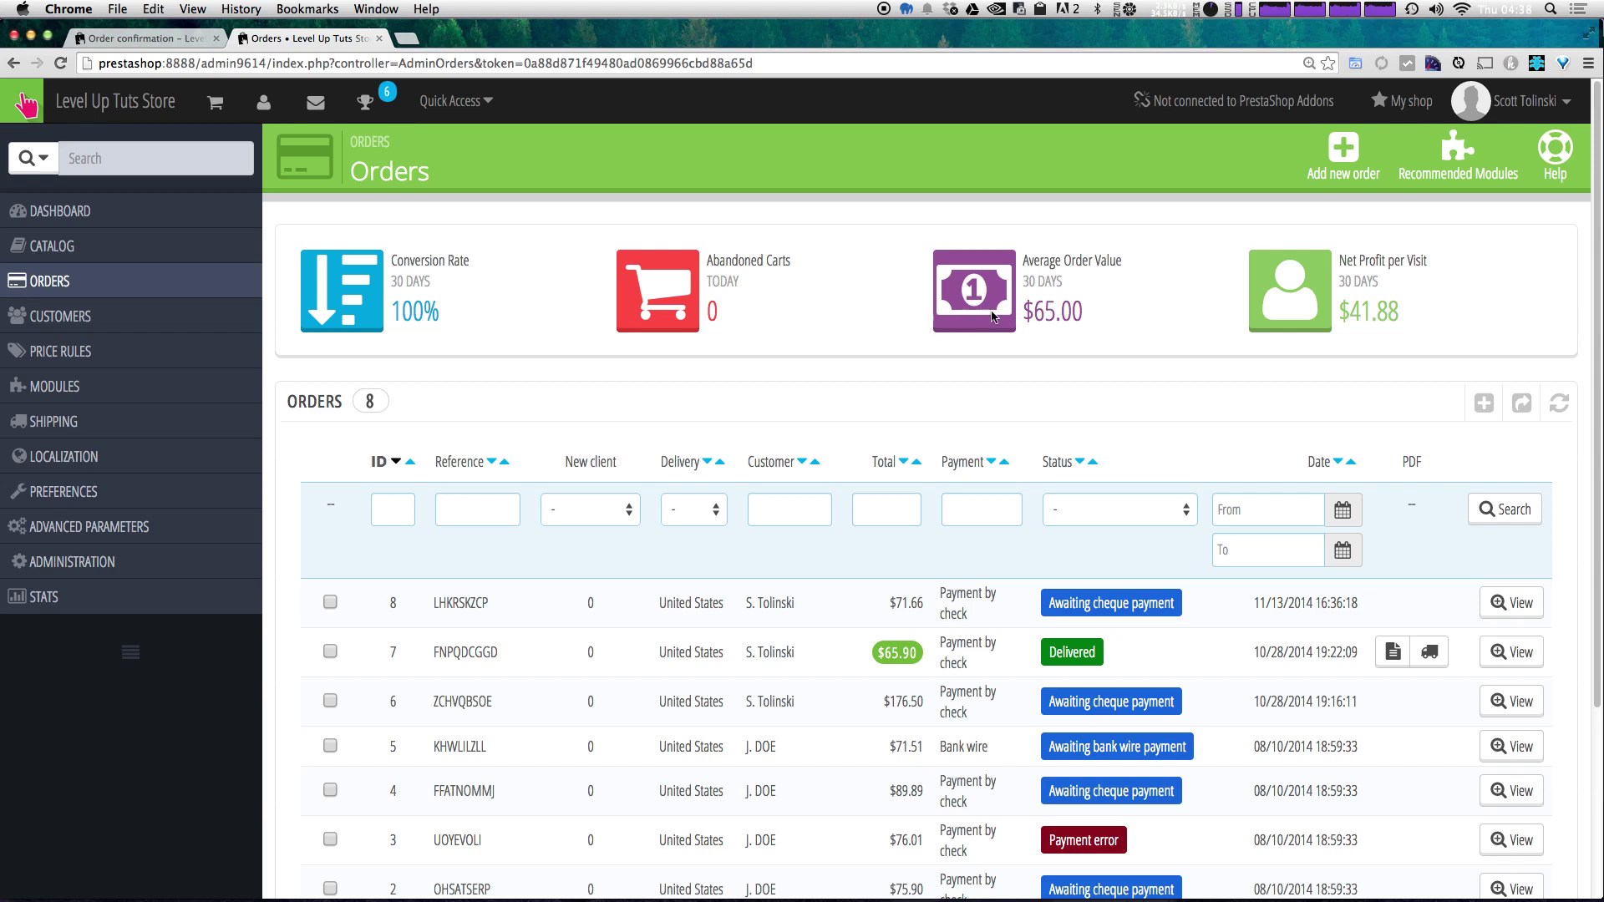
{"action": "triple_click", "coordinate": [1414, 264]}
{"action": "left_click", "coordinate": [1425, 275]}
{"action": "left_click", "coordinate": [384, 519]}
{"action": "type", "text": "1"}
{"action": "left_click", "coordinate": [1517, 511]}
{"action": "left_click", "coordinate": [475, 608]}
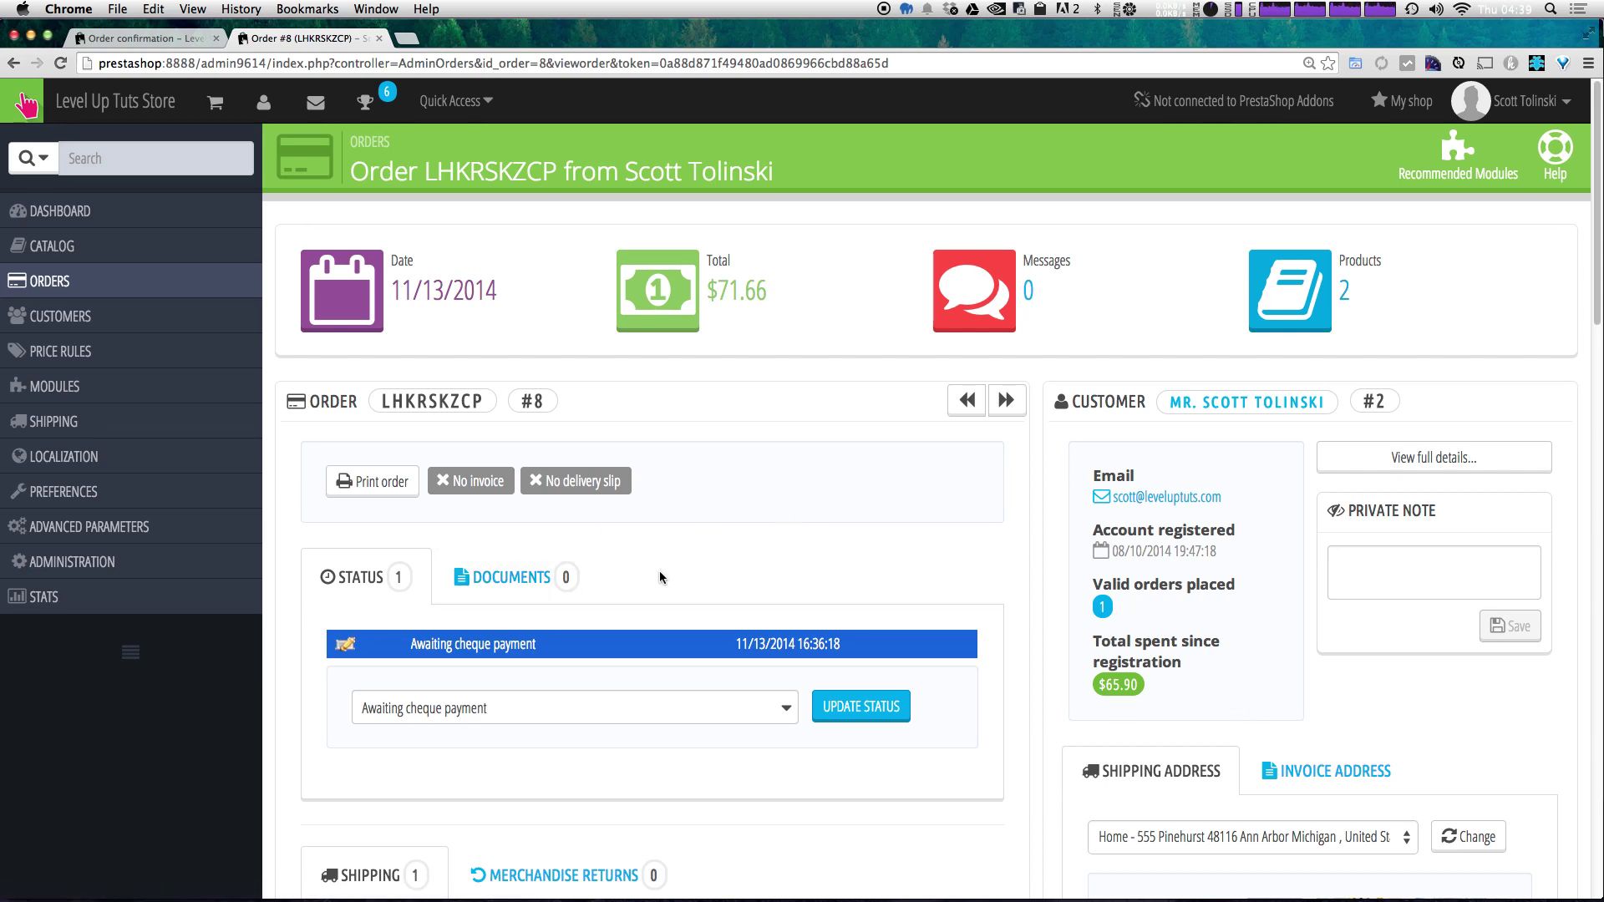
{"action": "scroll", "coordinate": [657, 572], "scroll_direction": "down", "scroll_amount": 3}
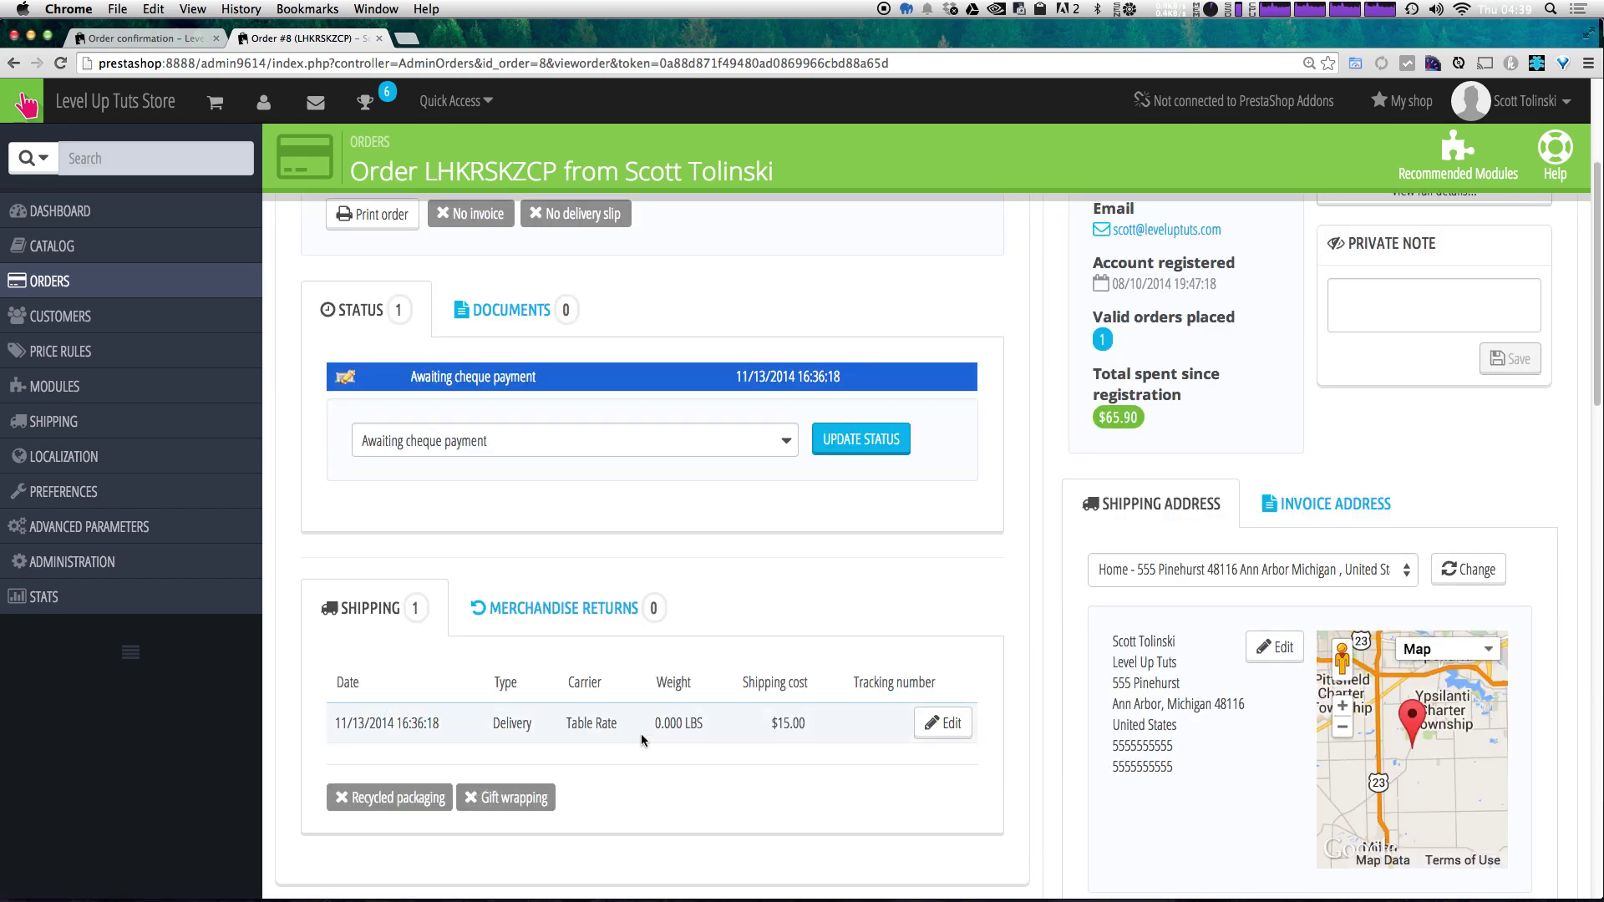
{"action": "left_click_drag", "start_coordinate": [690, 724], "coordinate": [398, 715]}
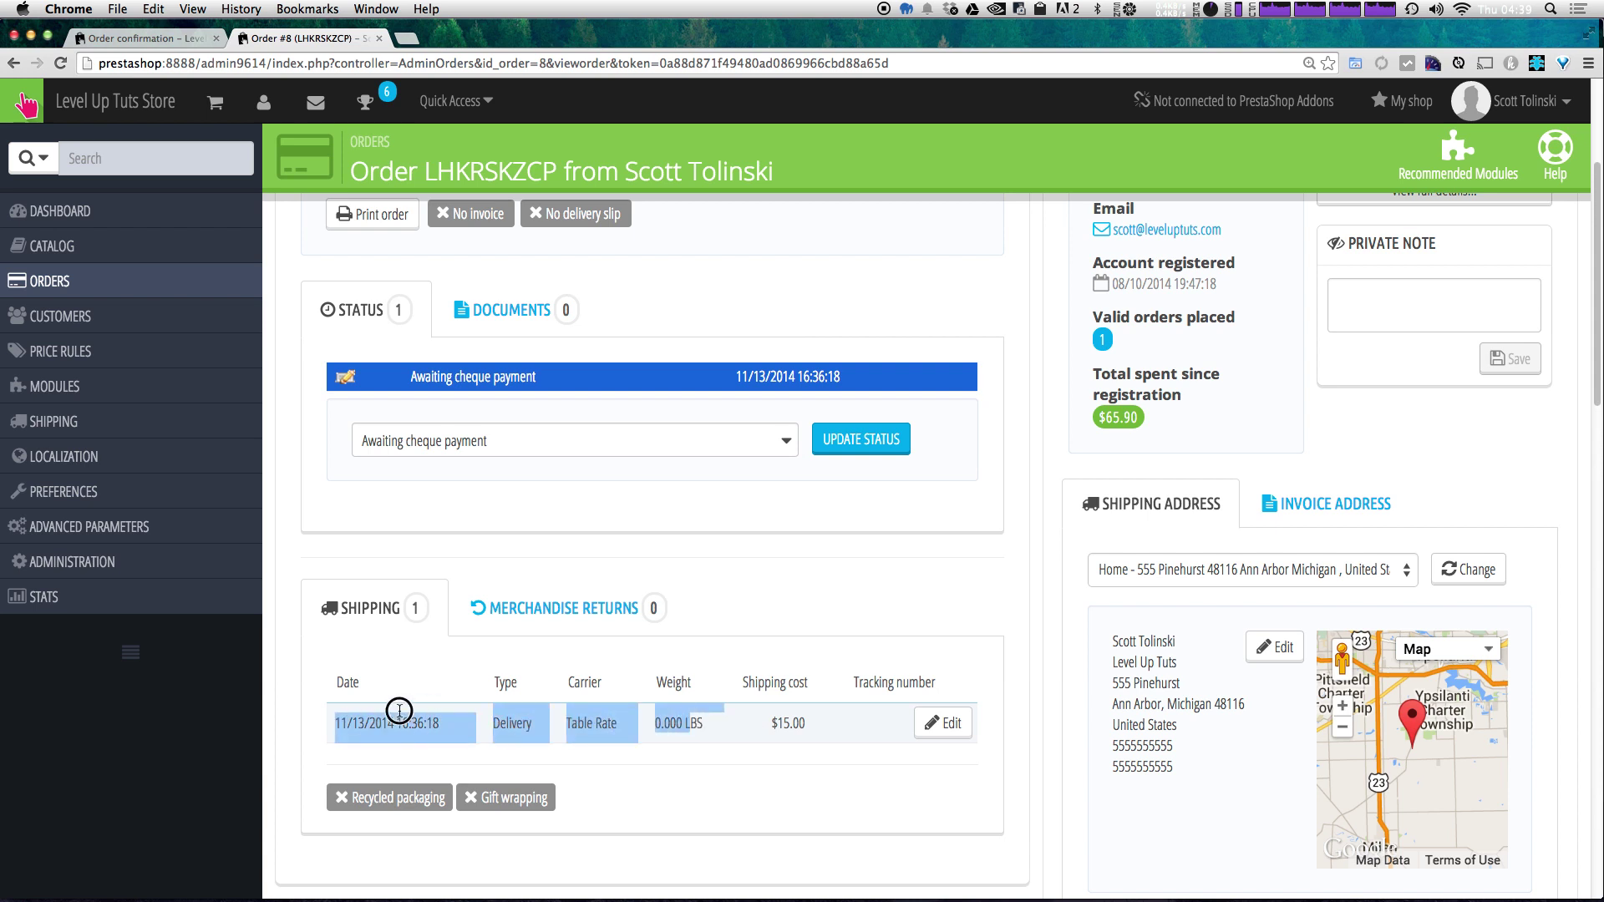
{"action": "double_click", "coordinate": [672, 722]}
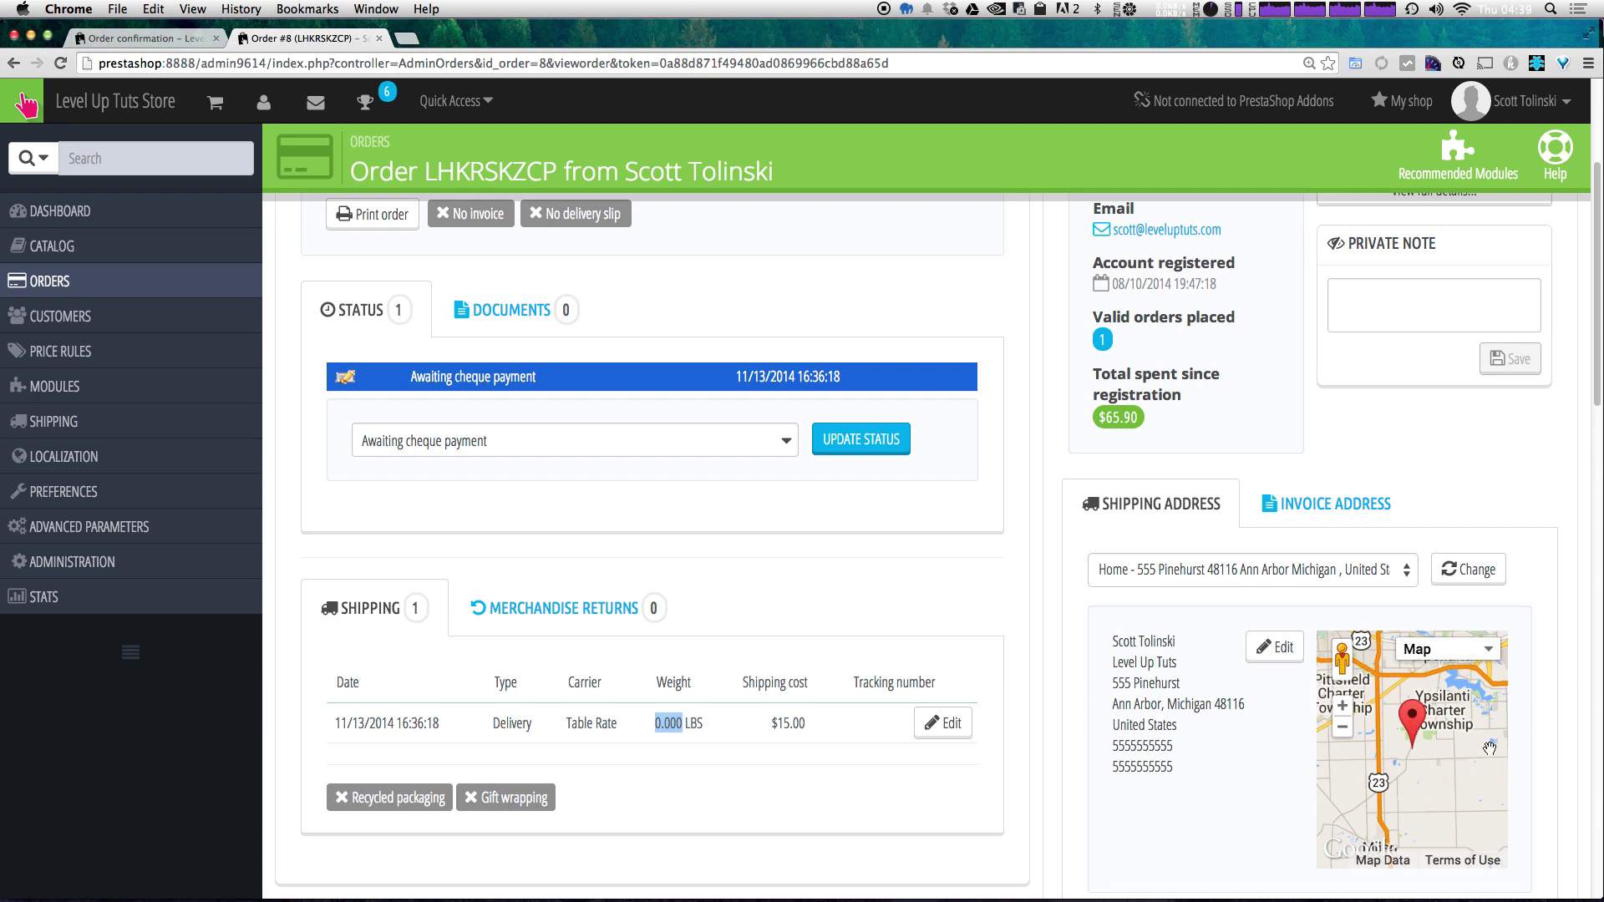
{"action": "scroll", "coordinate": [1199, 694], "scroll_direction": "down", "scroll_amount": 3}
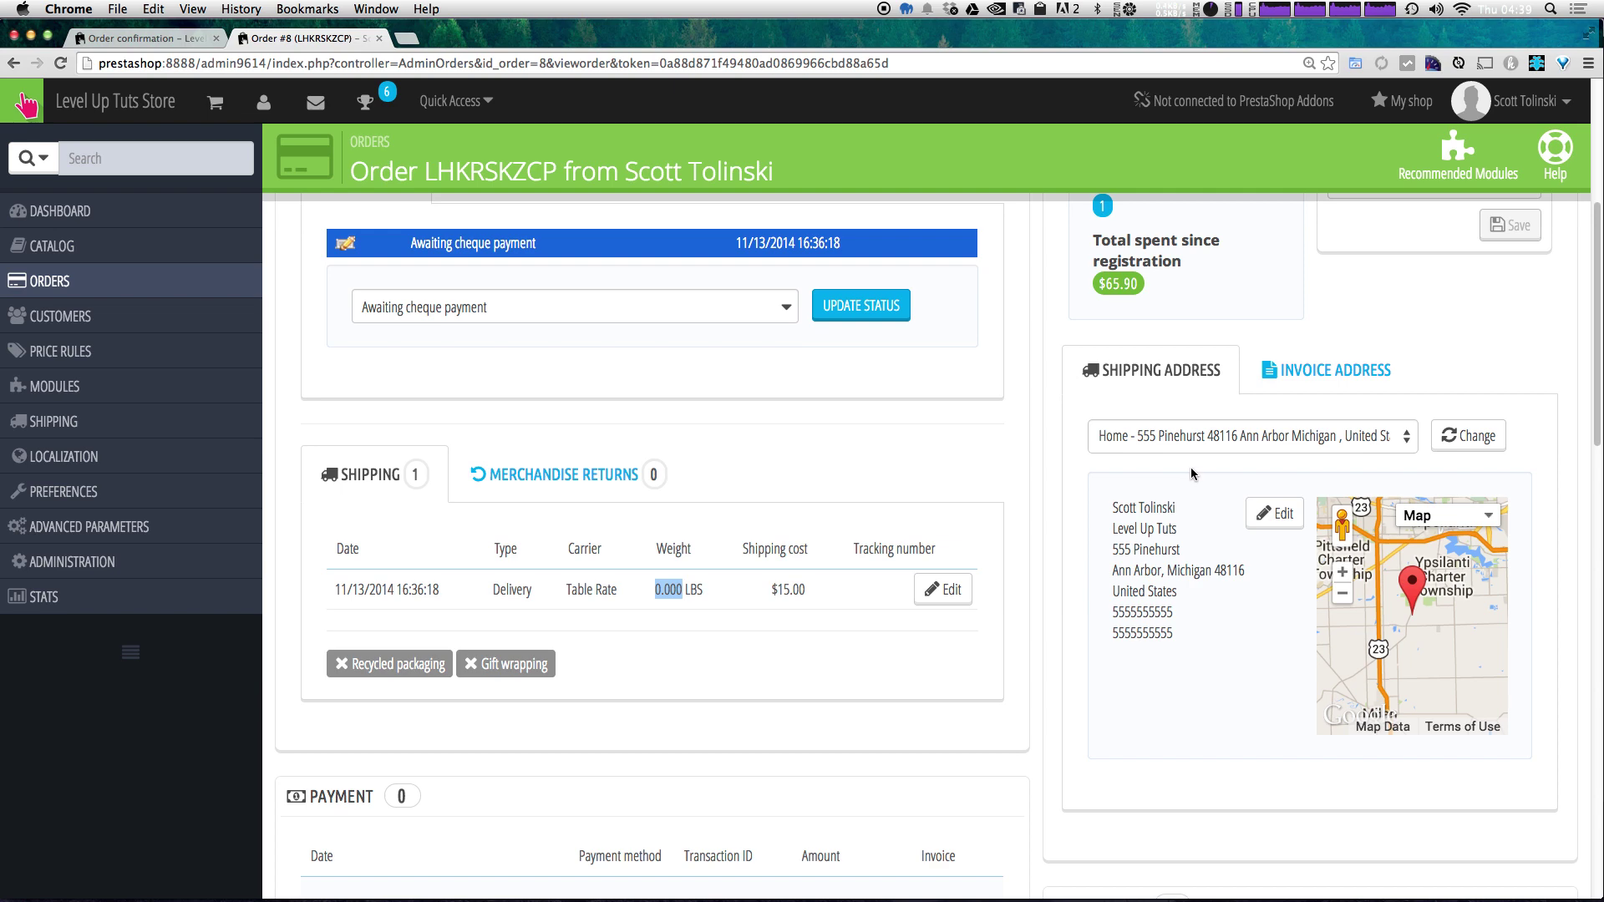
{"action": "left_click", "coordinate": [1267, 383]}
{"action": "left_click", "coordinate": [1140, 381]}
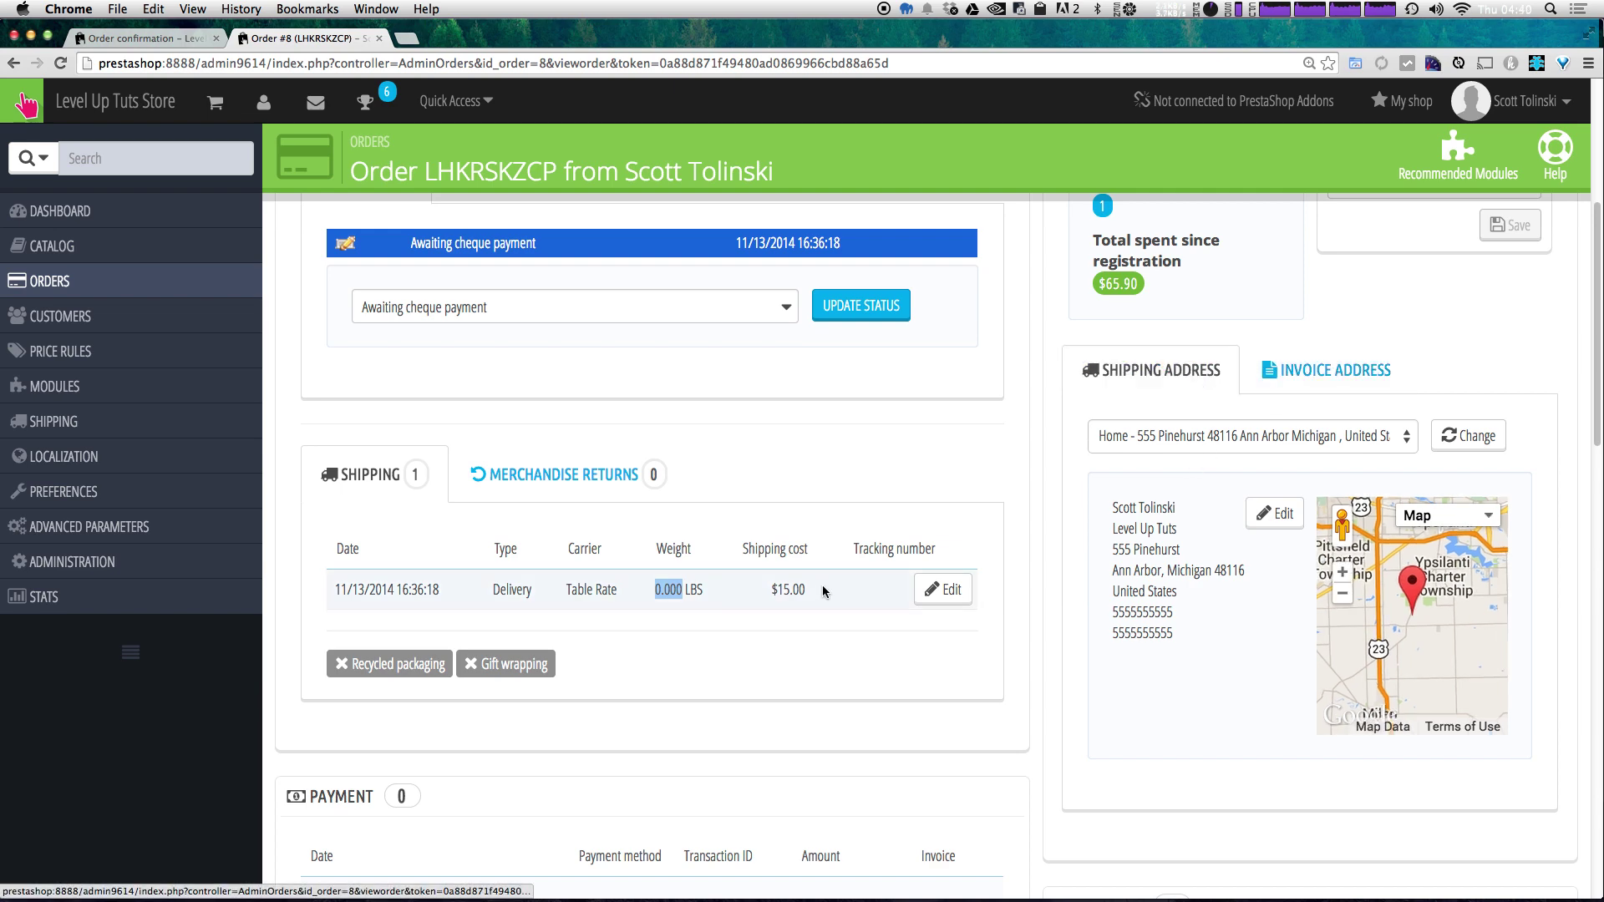
{"action": "scroll", "coordinate": [826, 588], "scroll_direction": "down", "scroll_amount": 4}
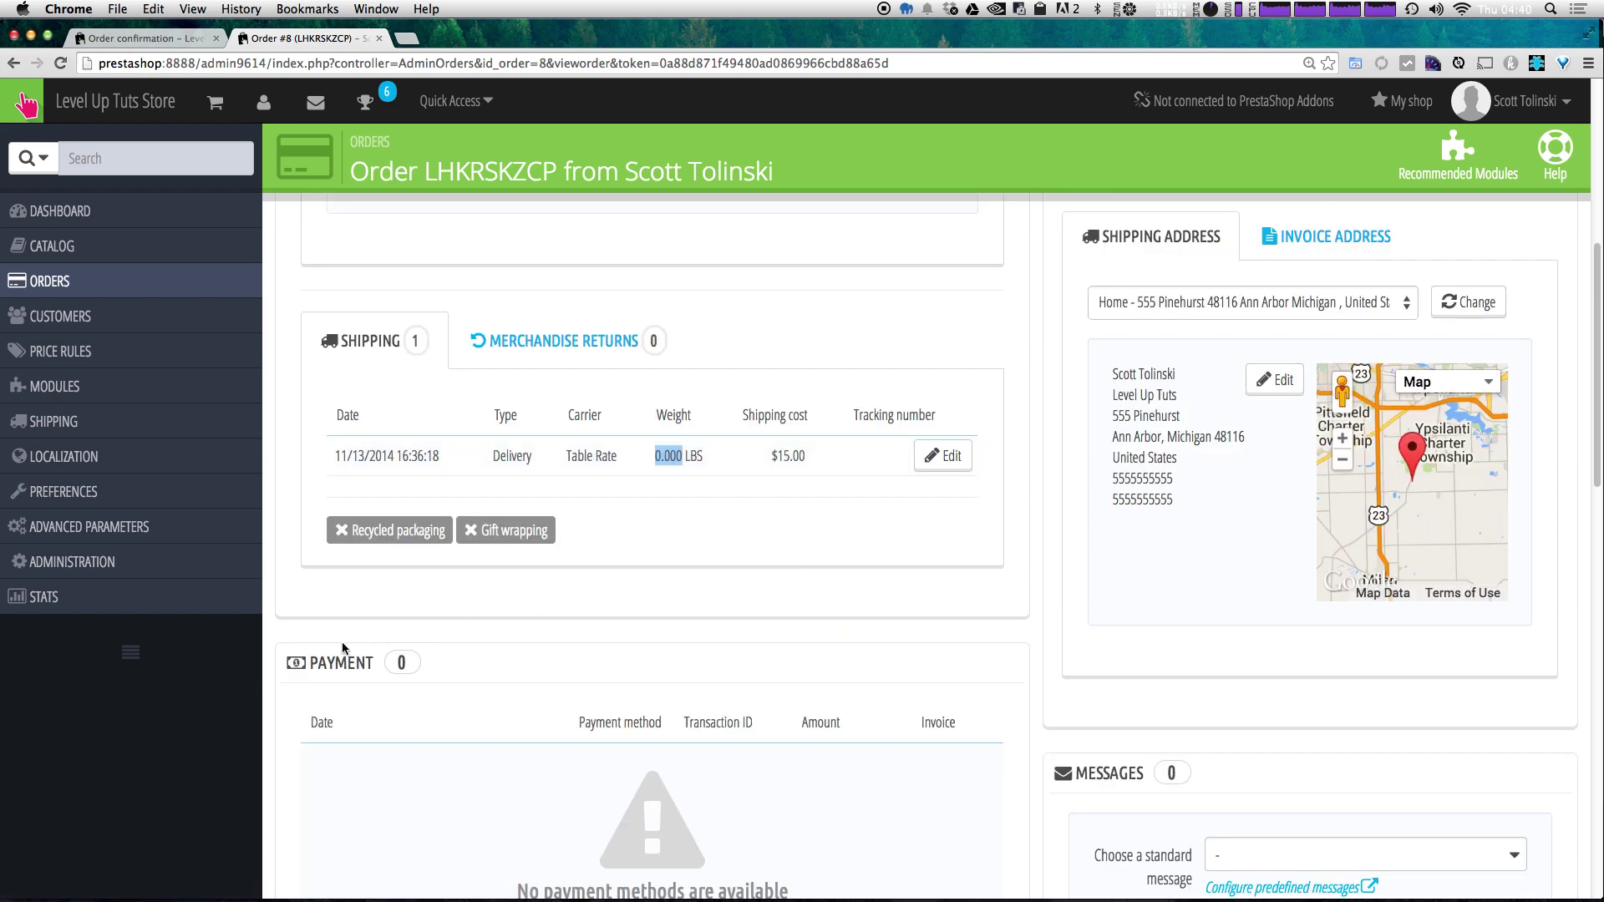
{"action": "scroll", "coordinate": [501, 635], "scroll_direction": "down", "scroll_amount": 4}
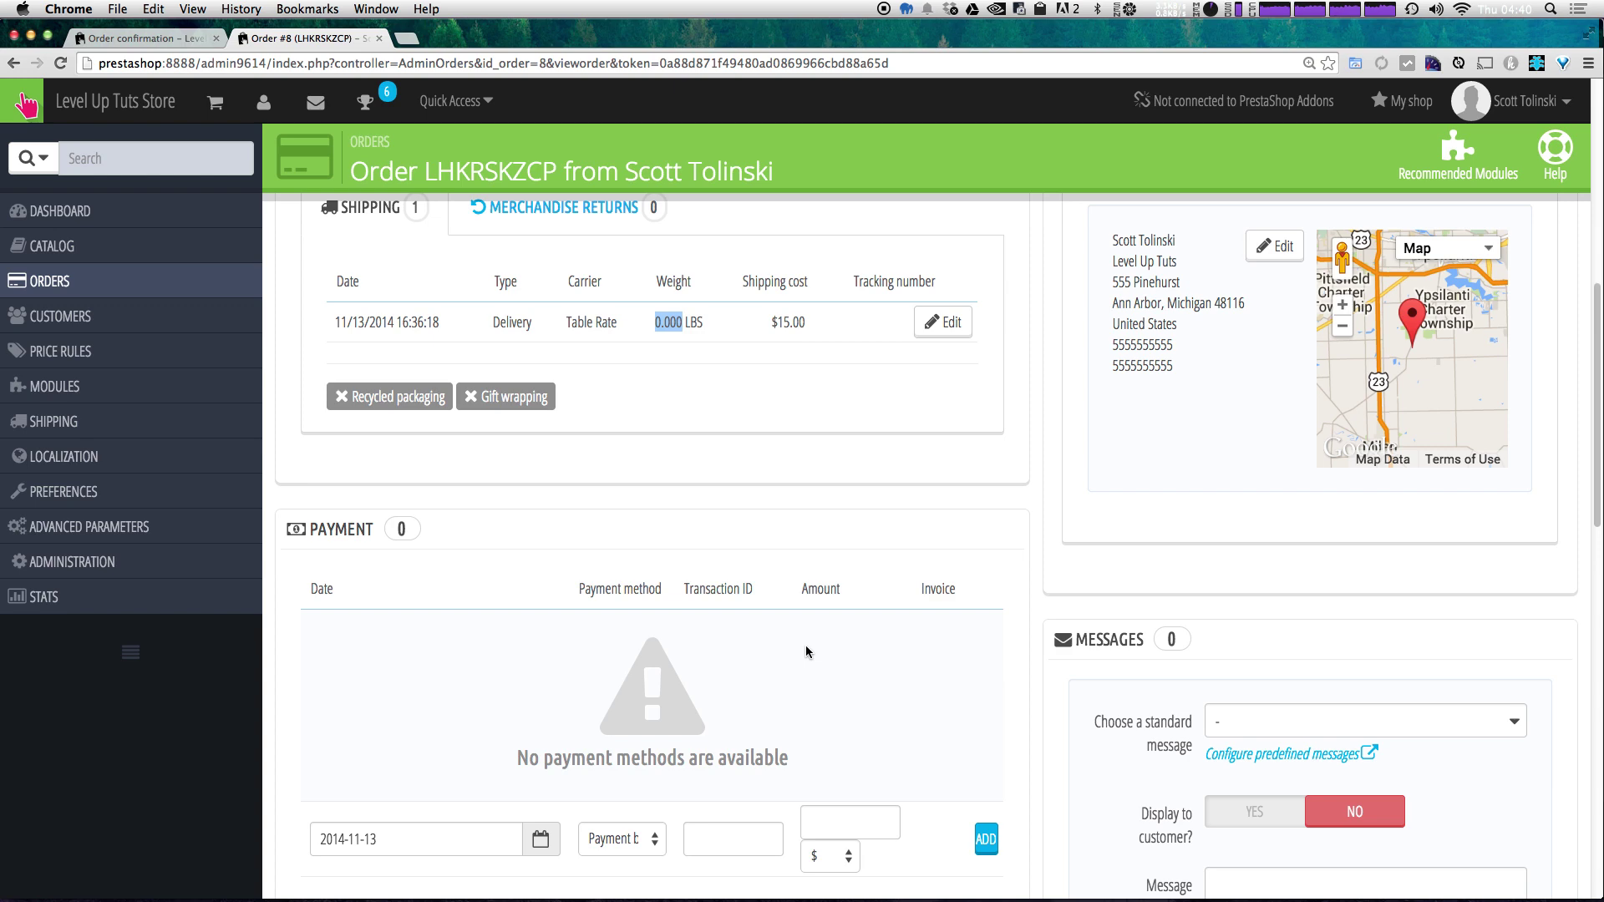
{"action": "scroll", "coordinate": [805, 645], "scroll_direction": "up", "scroll_amount": 10}
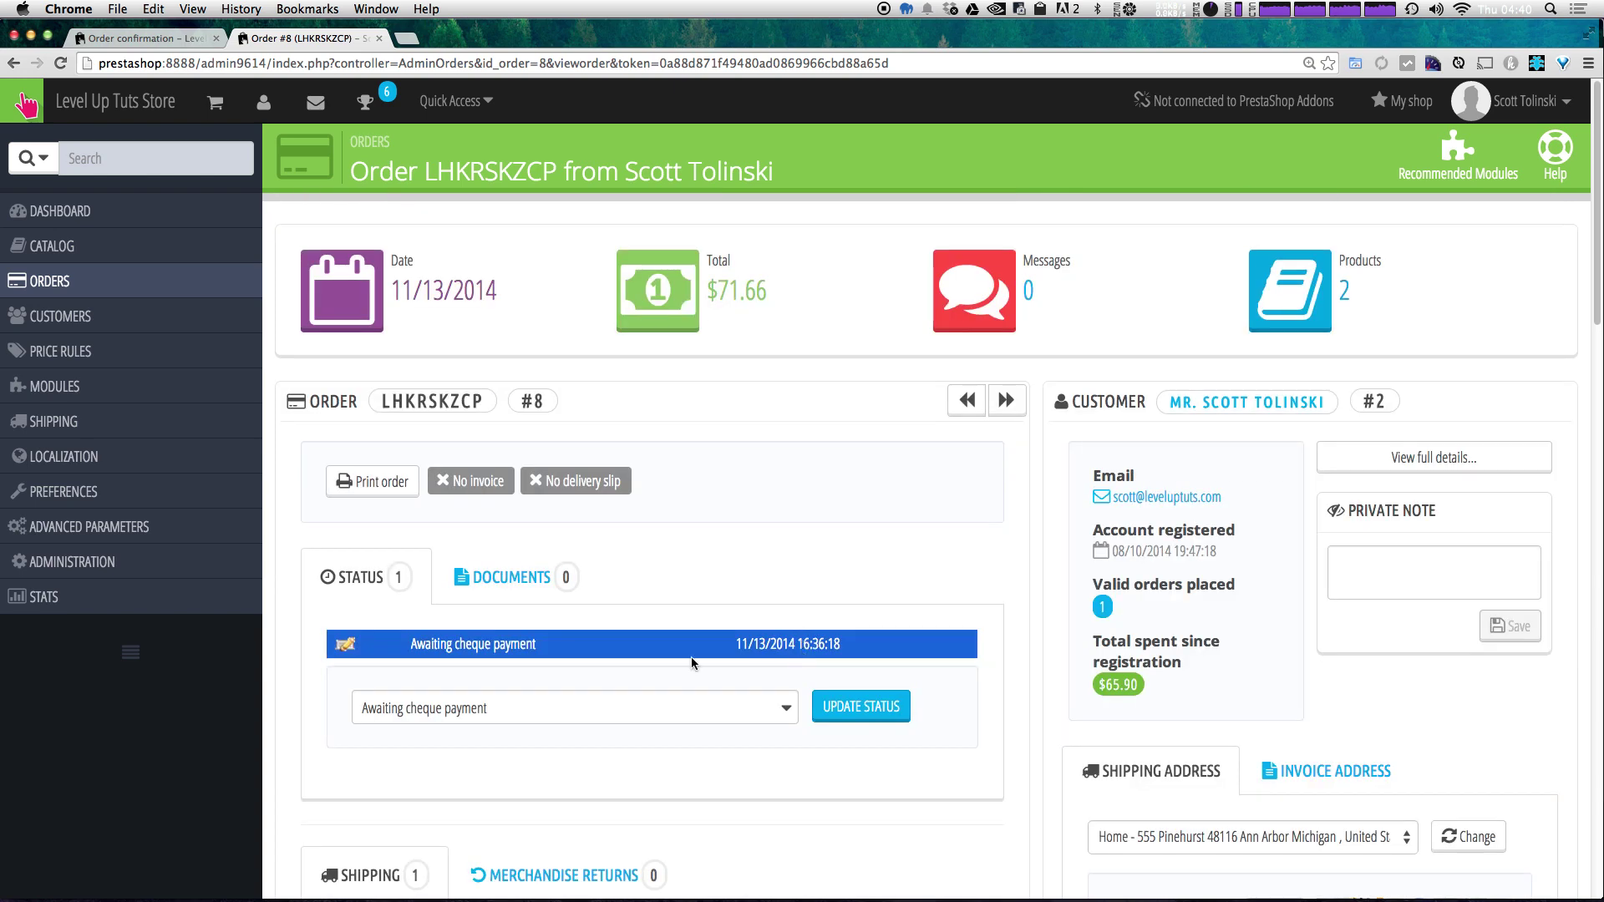
Step: Change order #8's status to Payment accepted and apply the update
{"action": "left_click", "coordinate": [692, 707]}
{"action": "scroll", "coordinate": [603, 773], "scroll_direction": "down", "scroll_amount": 5}
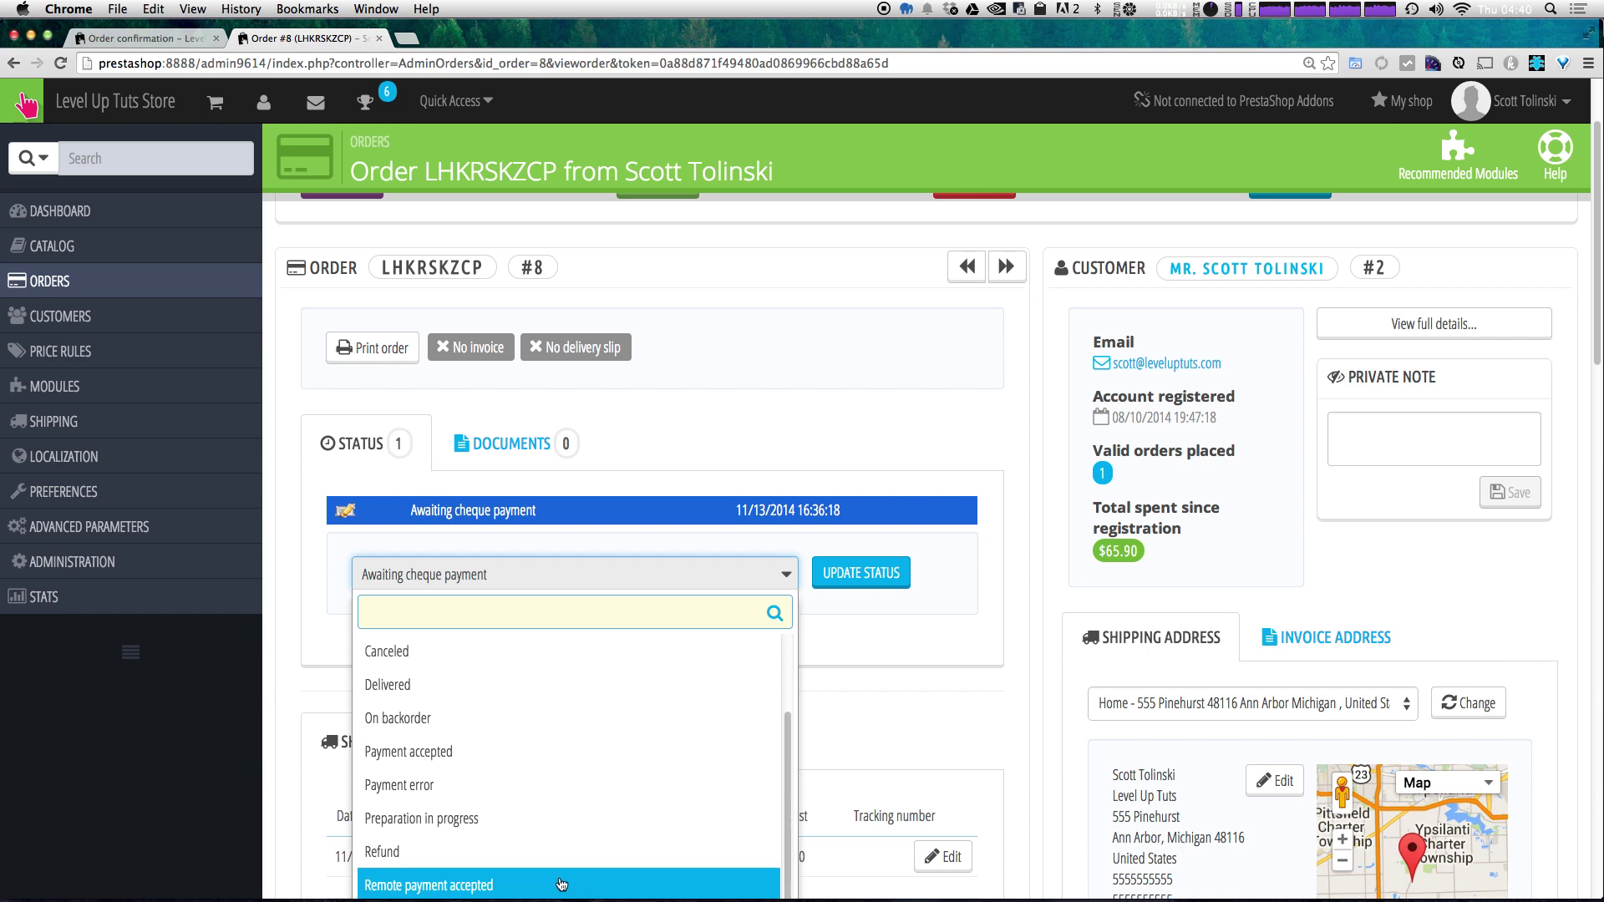
{"action": "left_click", "coordinate": [520, 752]}
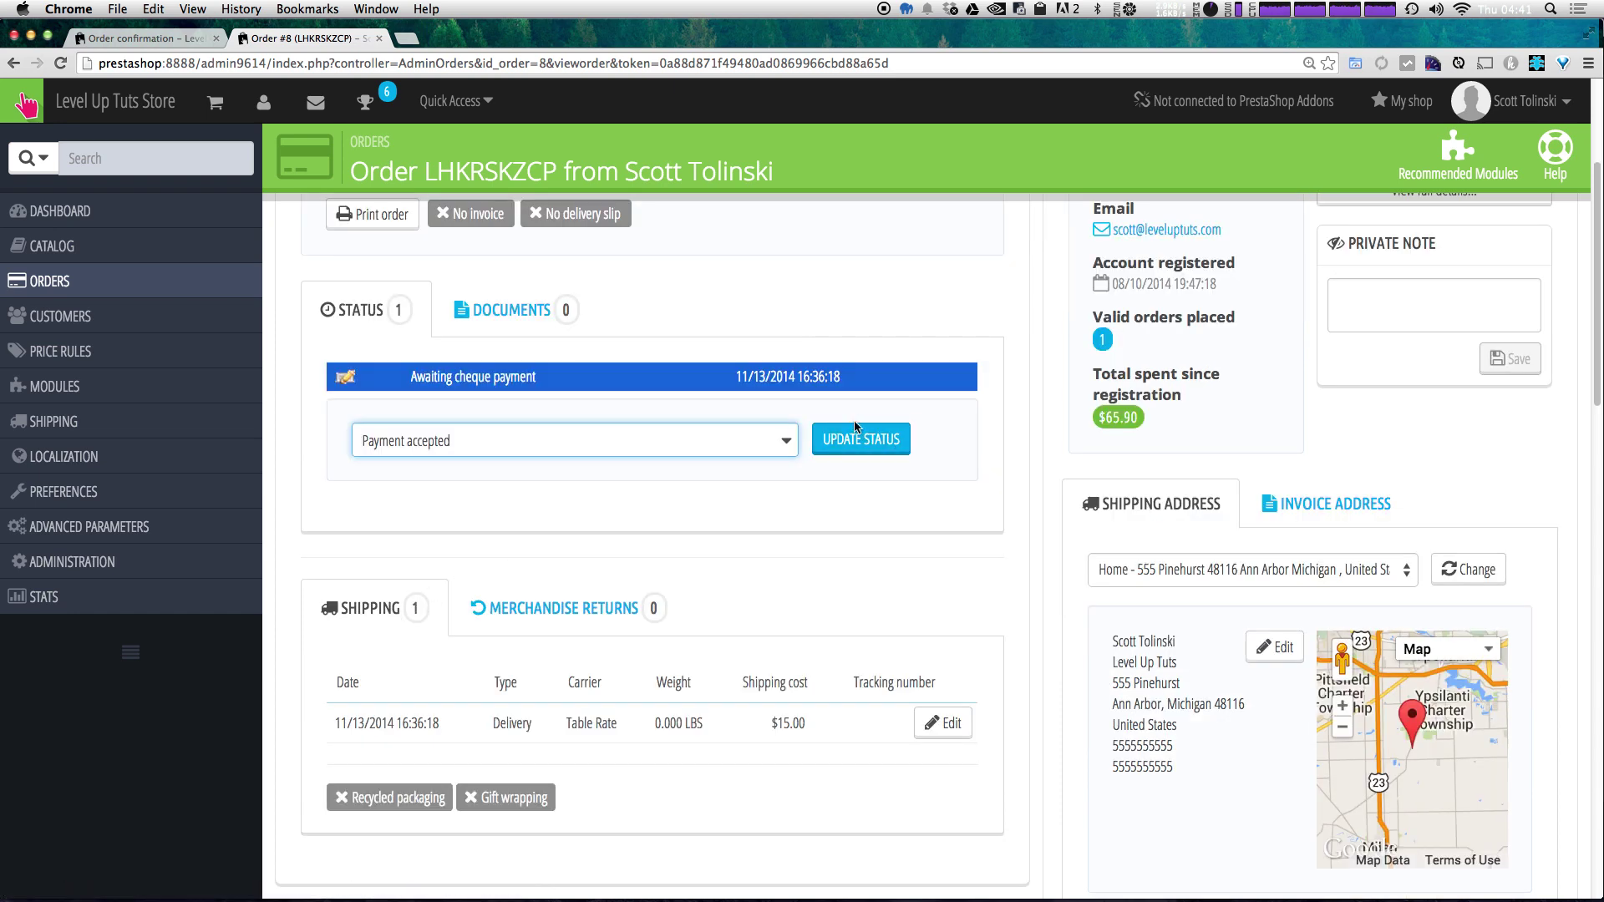
{"action": "left_click", "coordinate": [852, 443]}
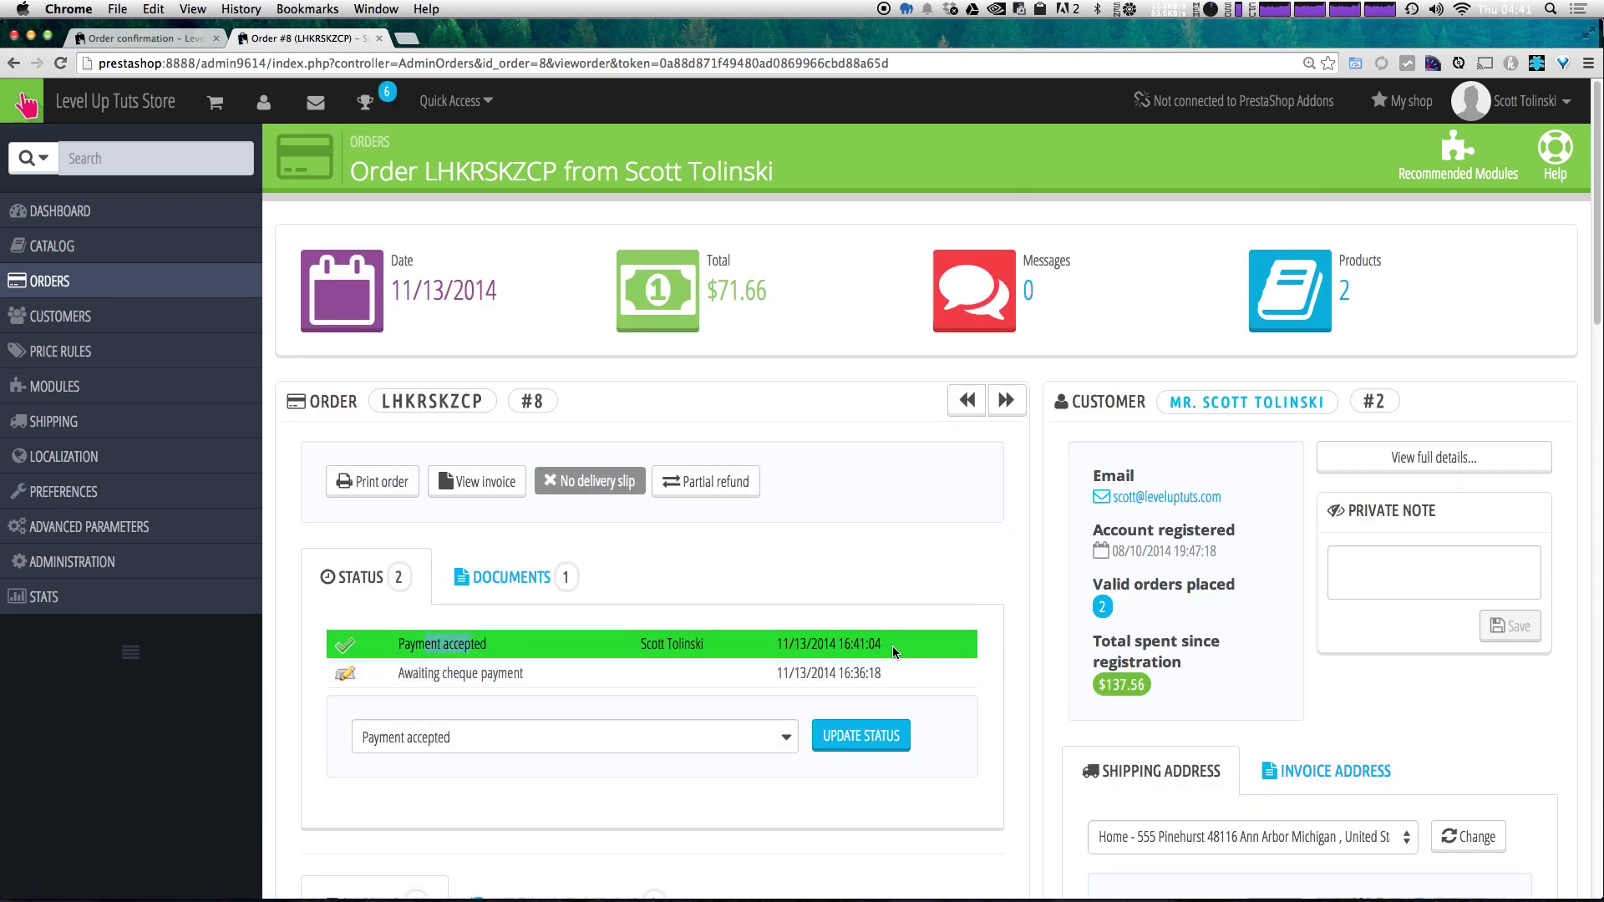
{"action": "left_click_drag", "start_coordinate": [655, 652], "coordinate": [969, 643]}
{"action": "left_click", "coordinate": [631, 598]}
{"action": "scroll", "coordinate": [555, 450], "scroll_direction": "down", "scroll_amount": 8}
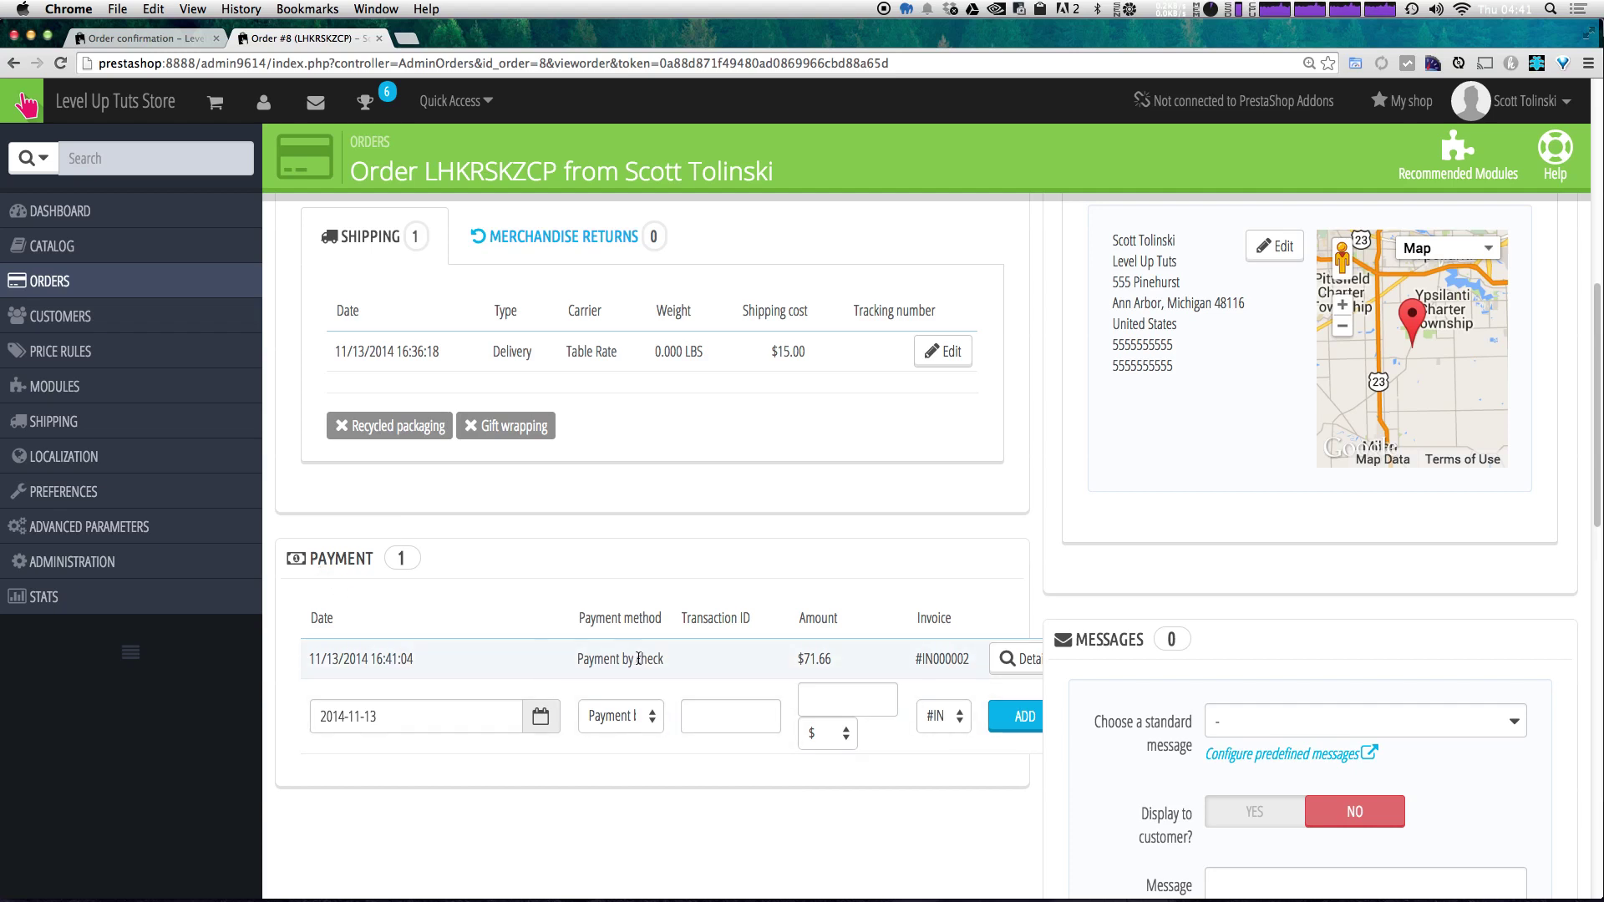
{"action": "left_click_drag", "start_coordinate": [816, 660], "coordinate": [925, 656]}
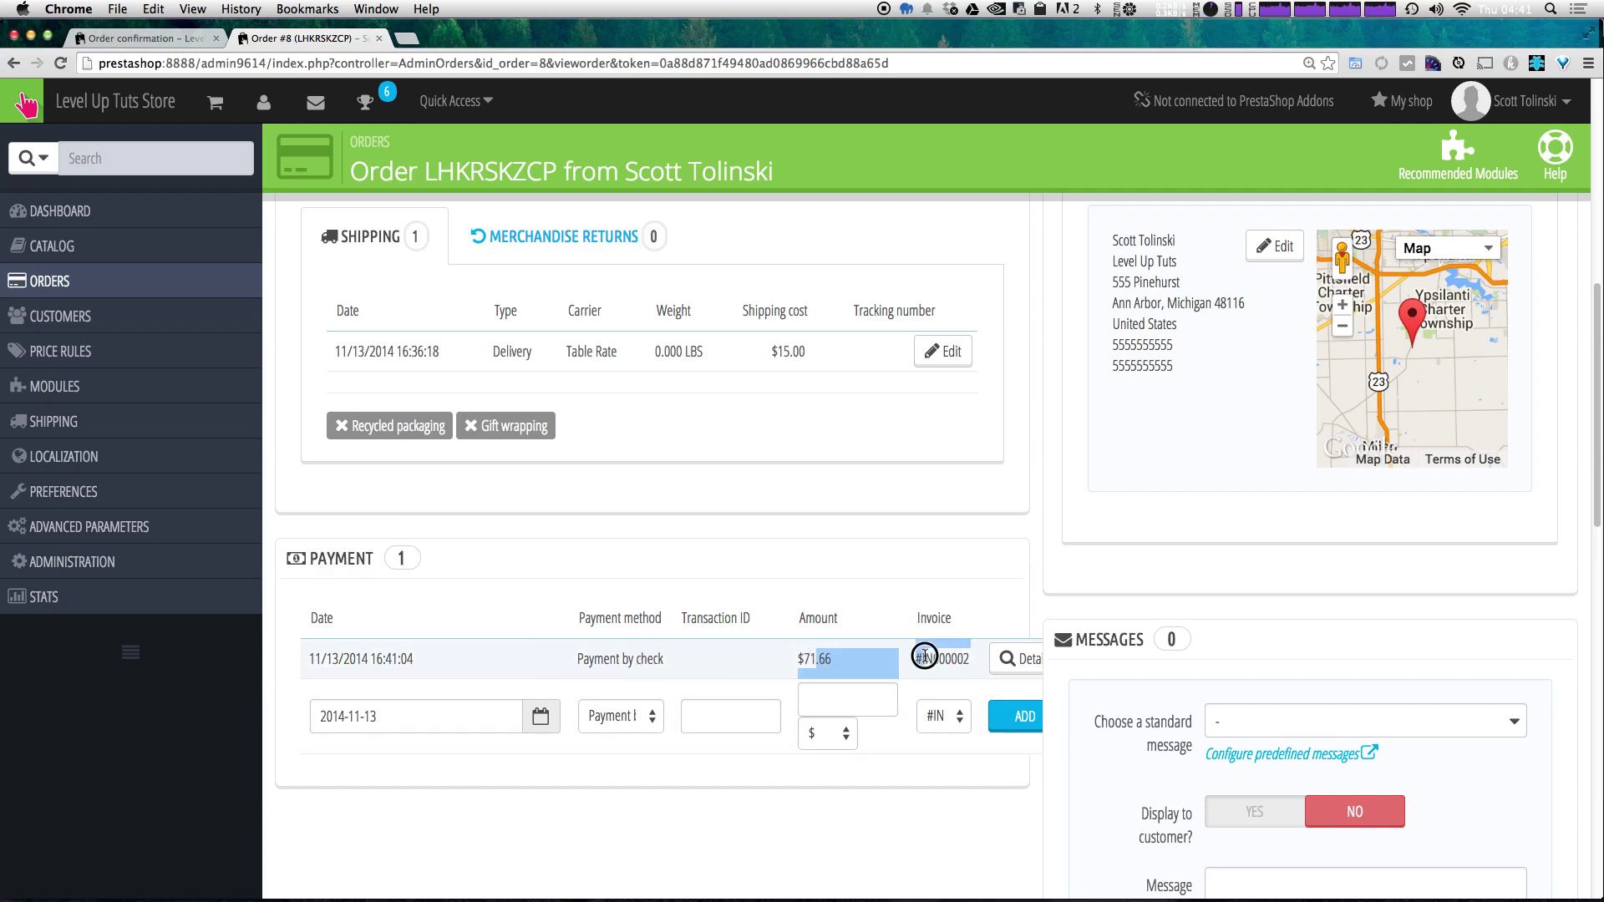
{"action": "left_click", "coordinate": [882, 665]}
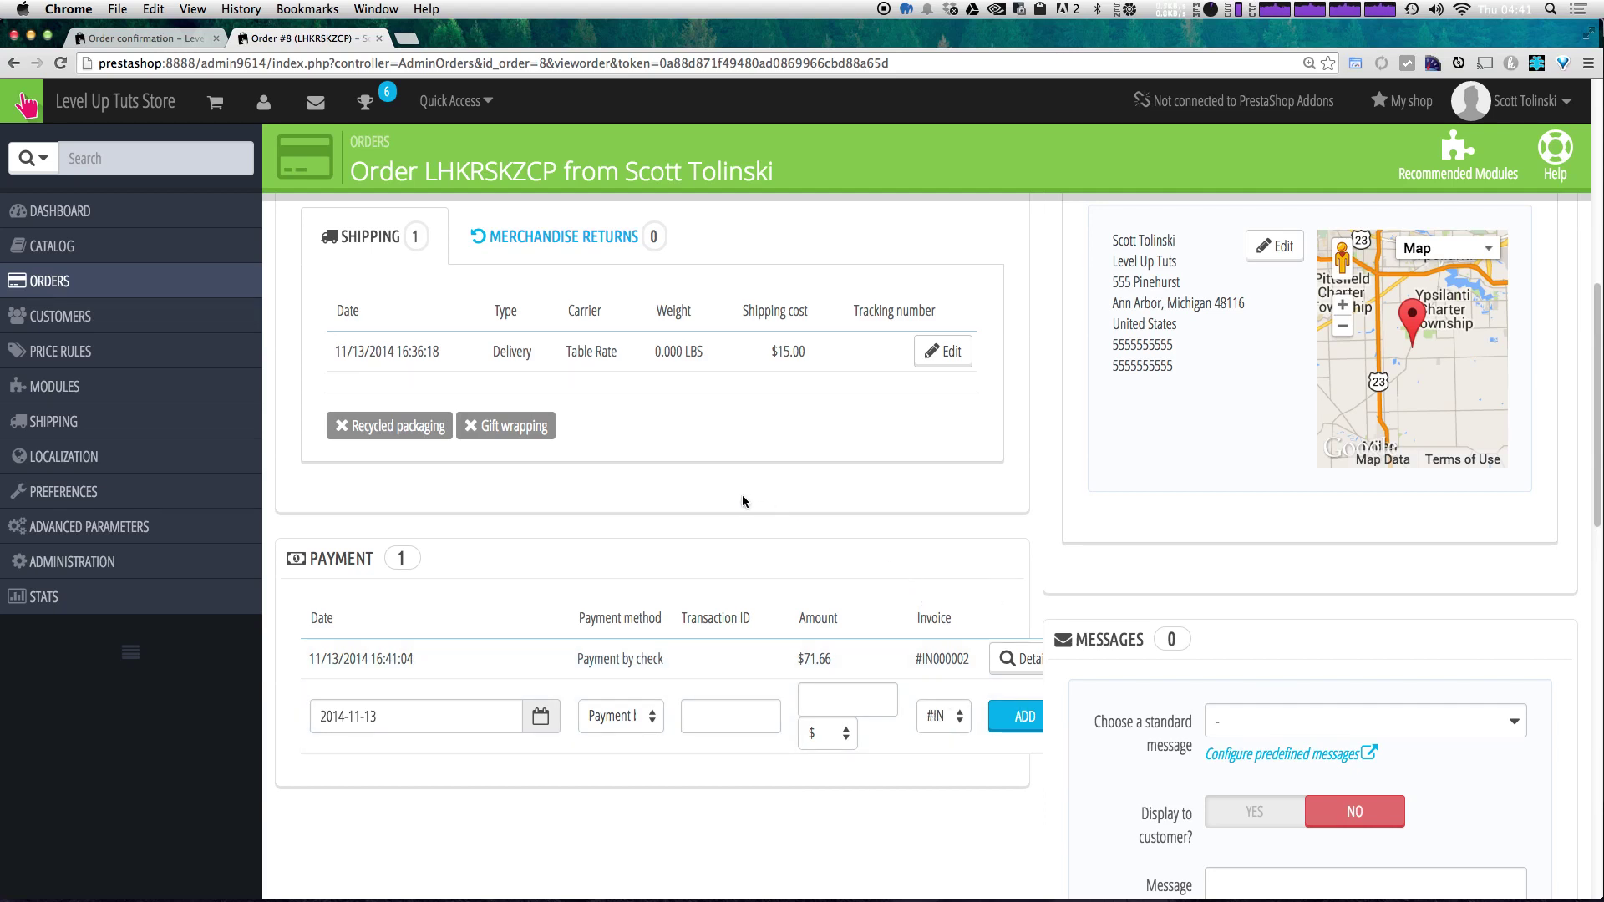
{"action": "scroll", "coordinate": [739, 500], "scroll_direction": "up", "scroll_amount": 5}
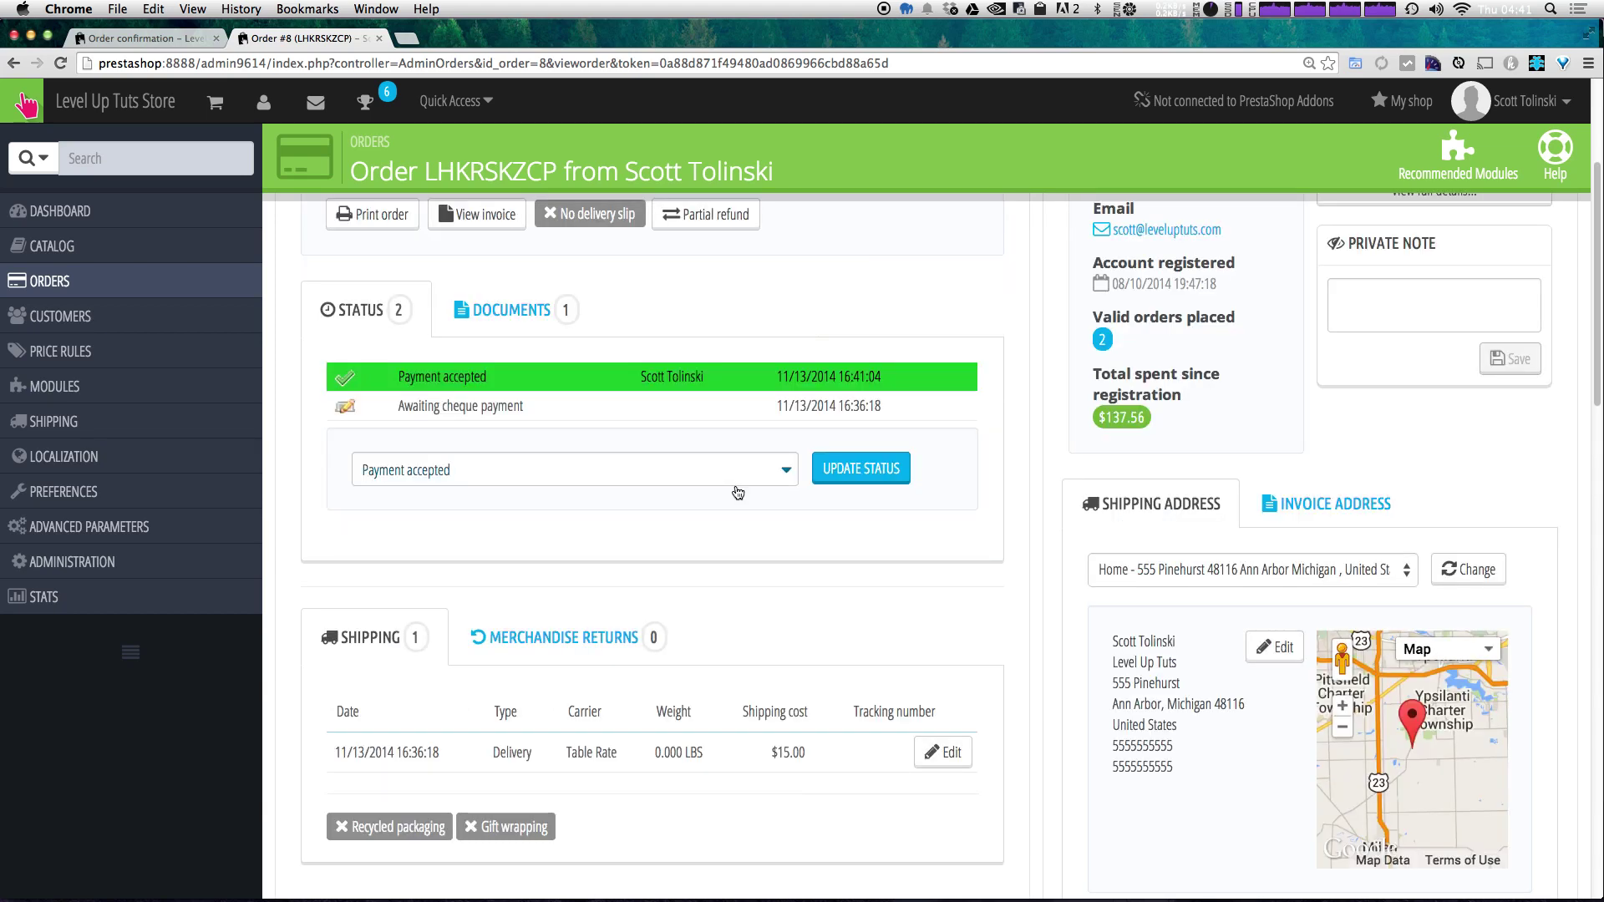
Step: Pick Preparation in progress from order #8's status list and apply it
{"action": "left_click", "coordinate": [673, 473]}
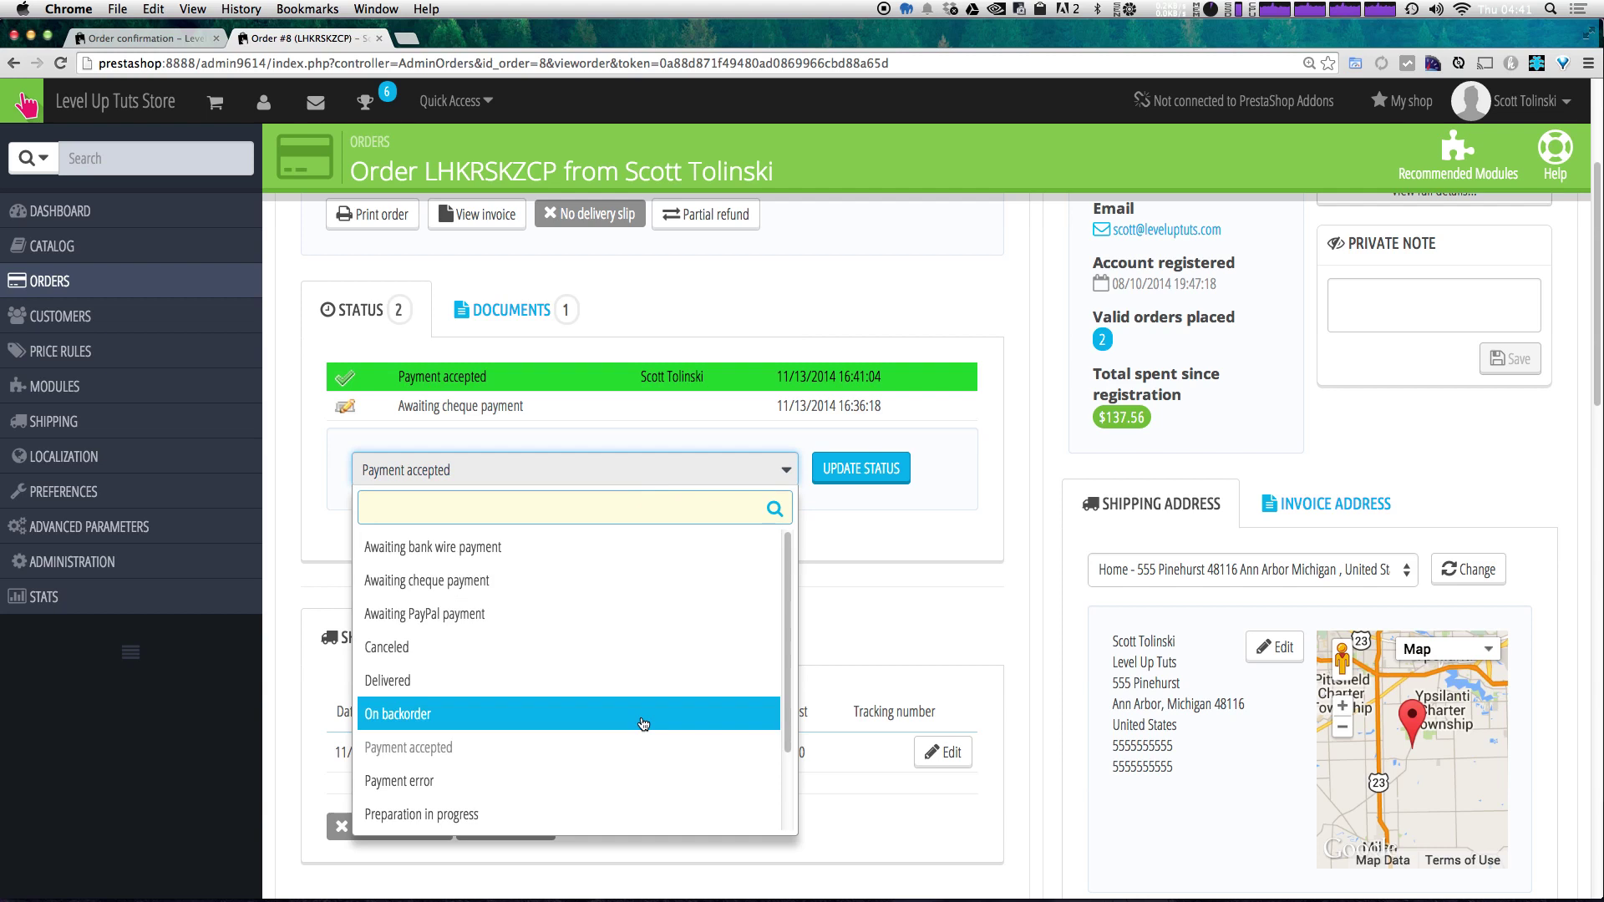
{"action": "scroll", "coordinate": [643, 724], "scroll_direction": "down", "scroll_amount": 3}
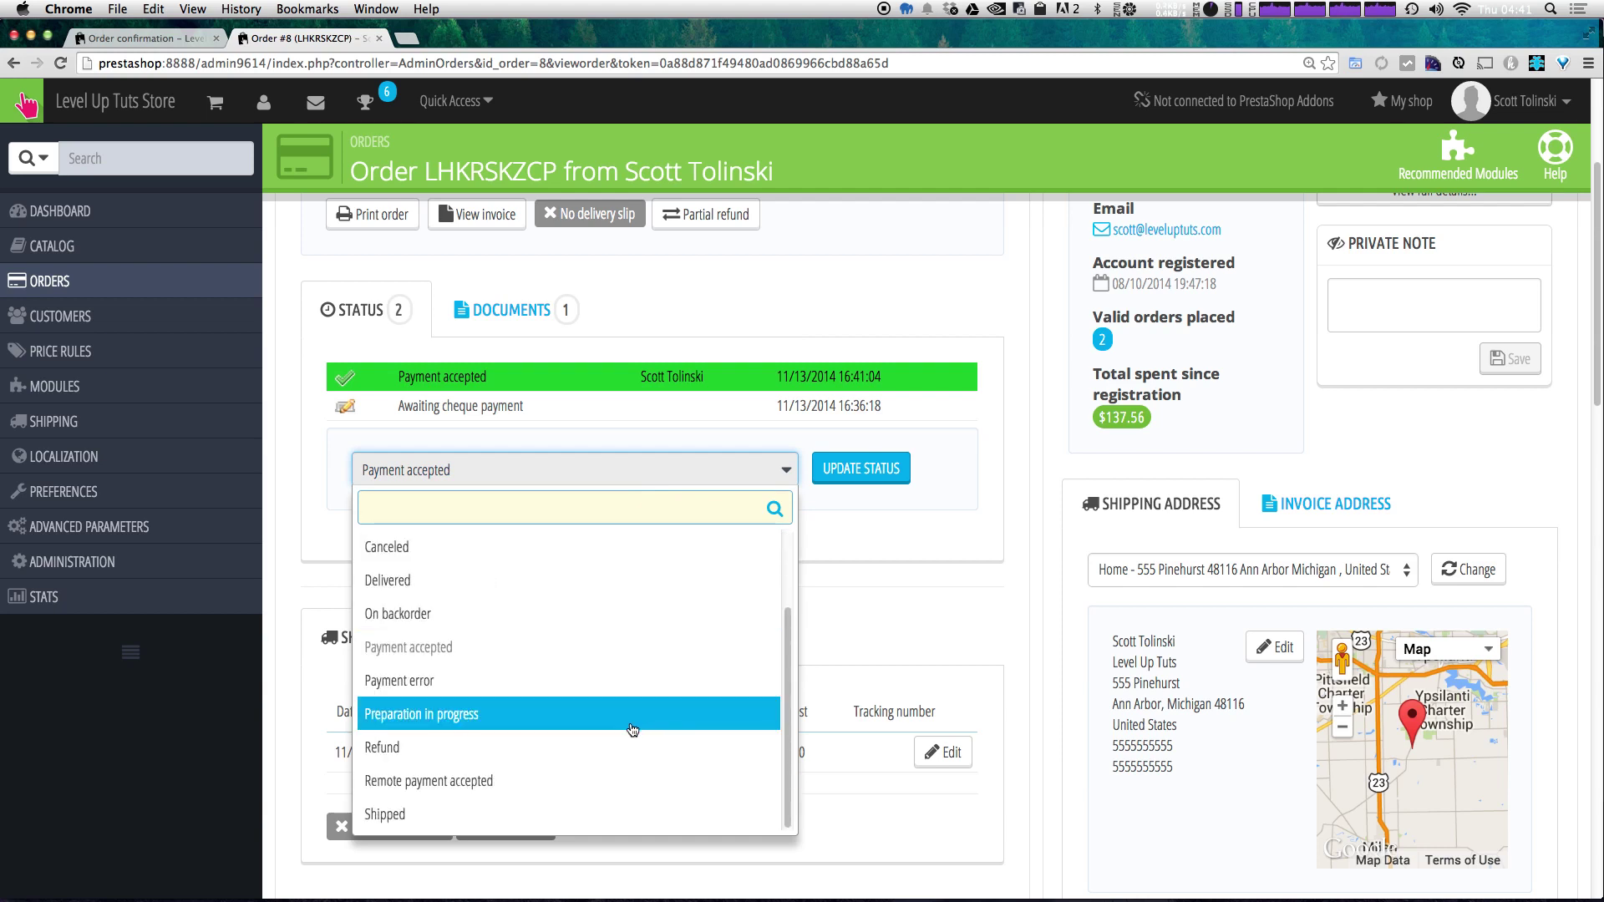
{"action": "left_click", "coordinate": [633, 725]}
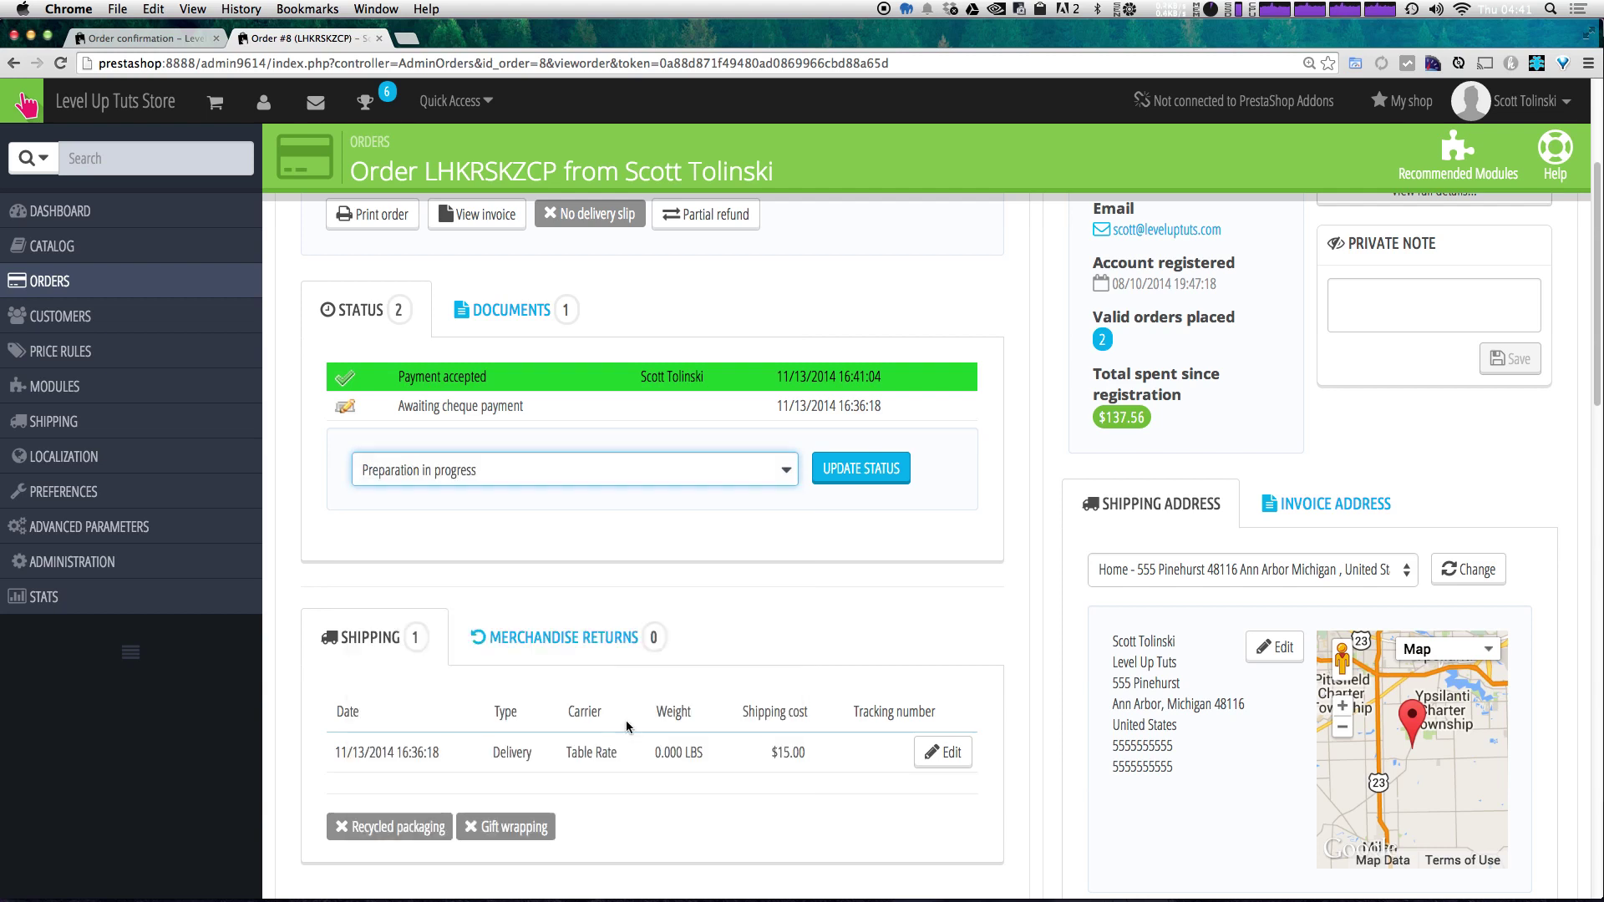
{"action": "left_click", "coordinate": [872, 470]}
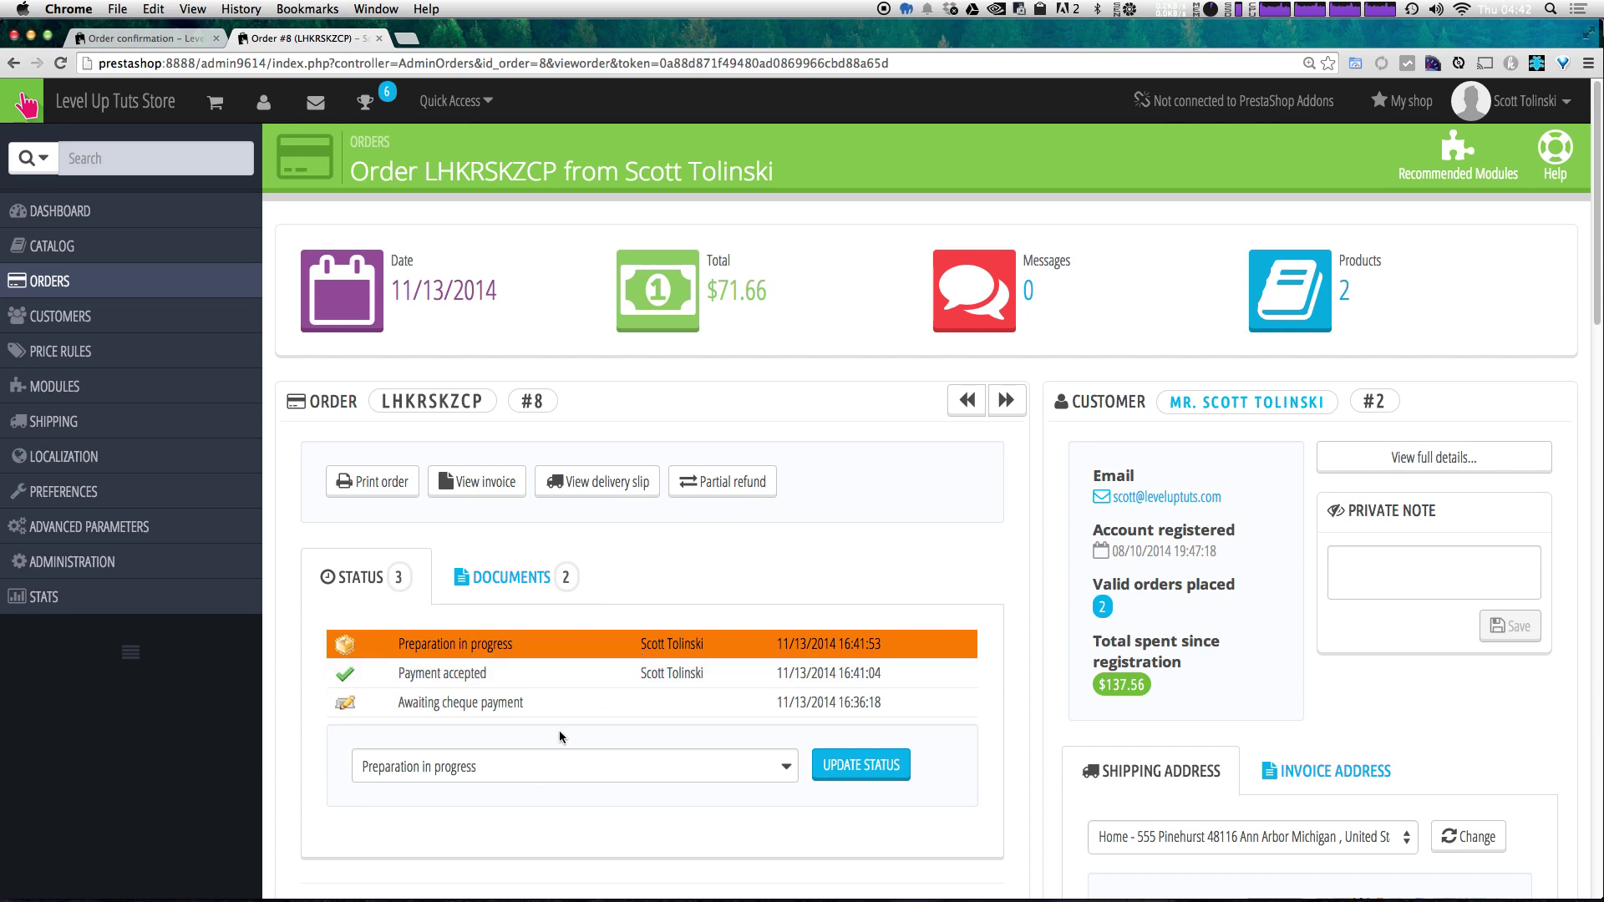
Step: Pick Shipped as order #8's status, apply it, and check the shipment's carrier
{"action": "left_click", "coordinate": [548, 766]}
{"action": "scroll", "coordinate": [556, 770], "scroll_direction": "down", "scroll_amount": 2}
{"action": "scroll", "coordinate": [555, 770], "scroll_direction": "down", "scroll_amount": 5}
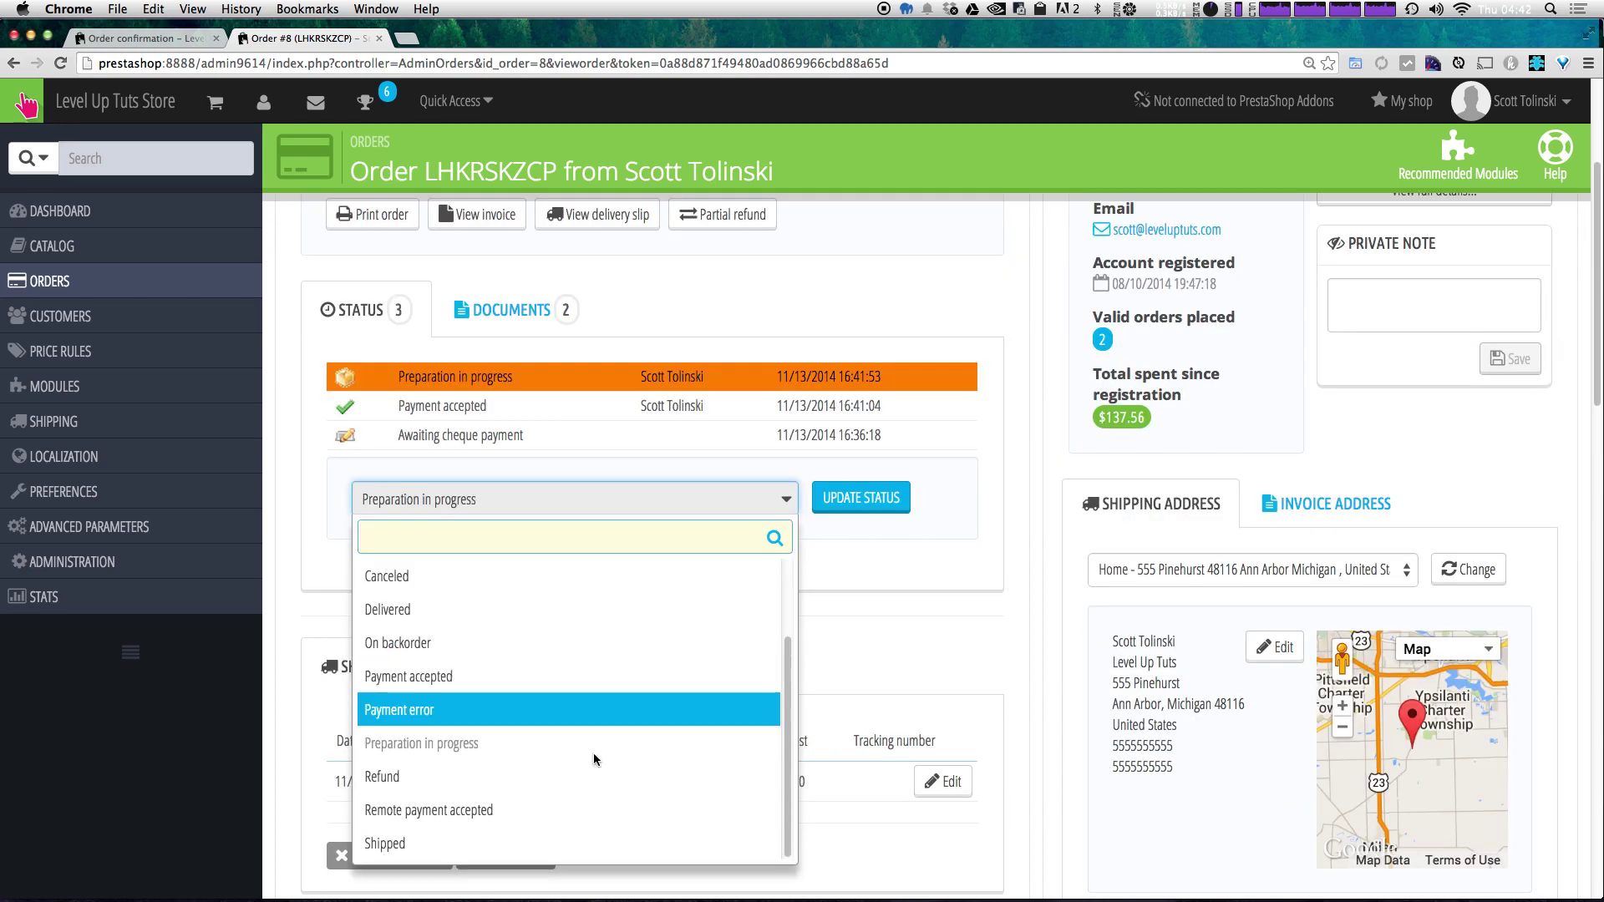
{"action": "left_click", "coordinate": [529, 844]}
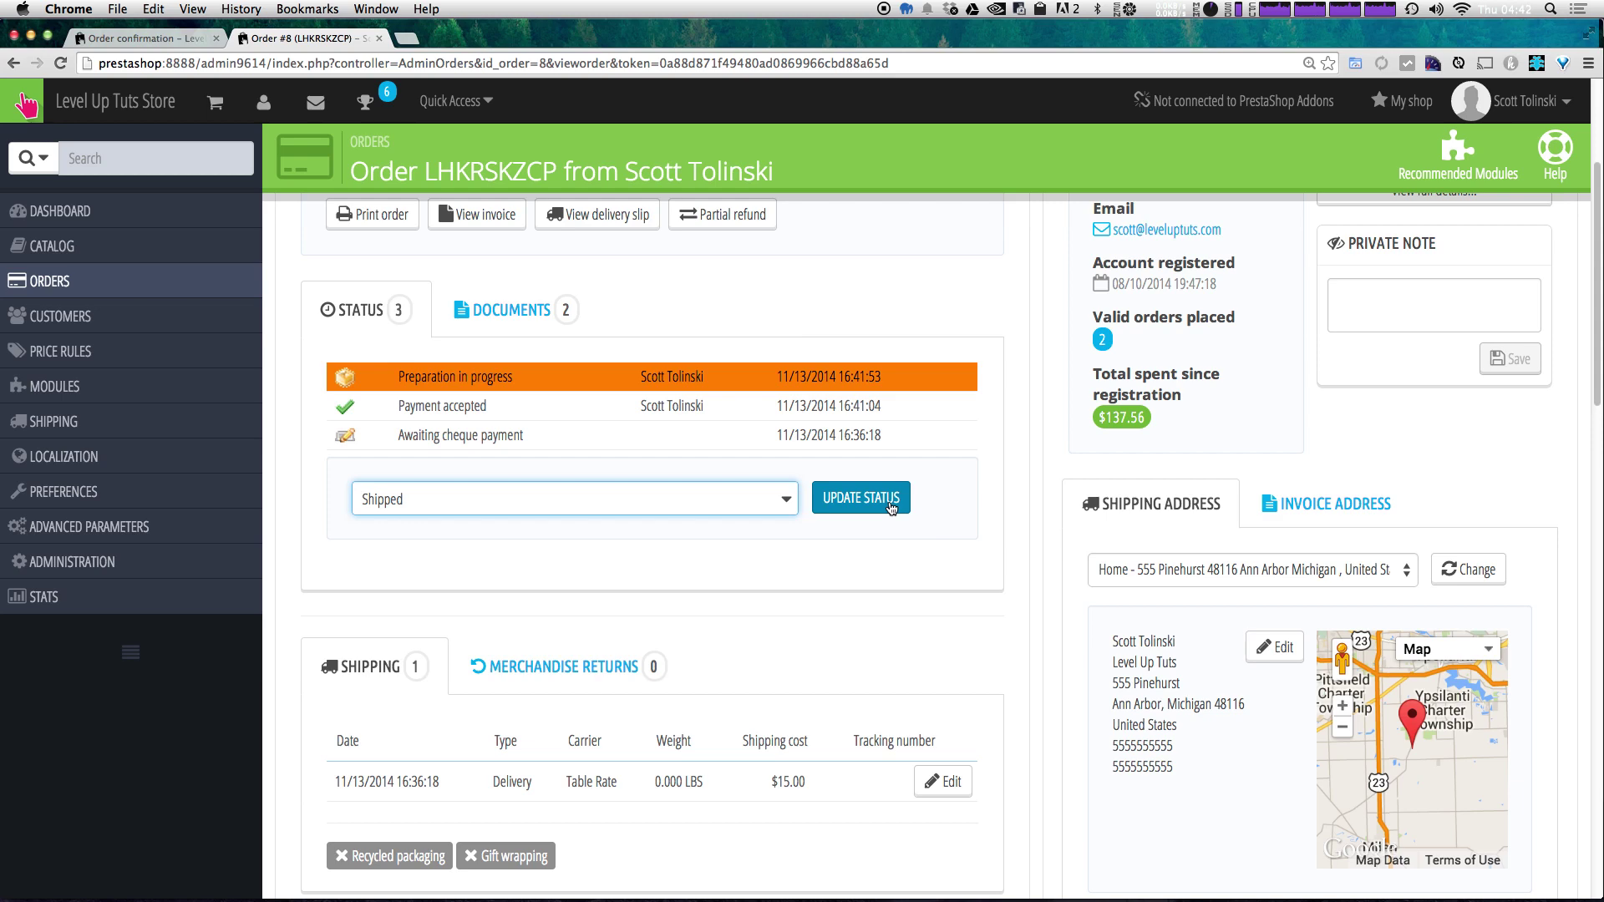
{"action": "left_click", "coordinate": [860, 498]}
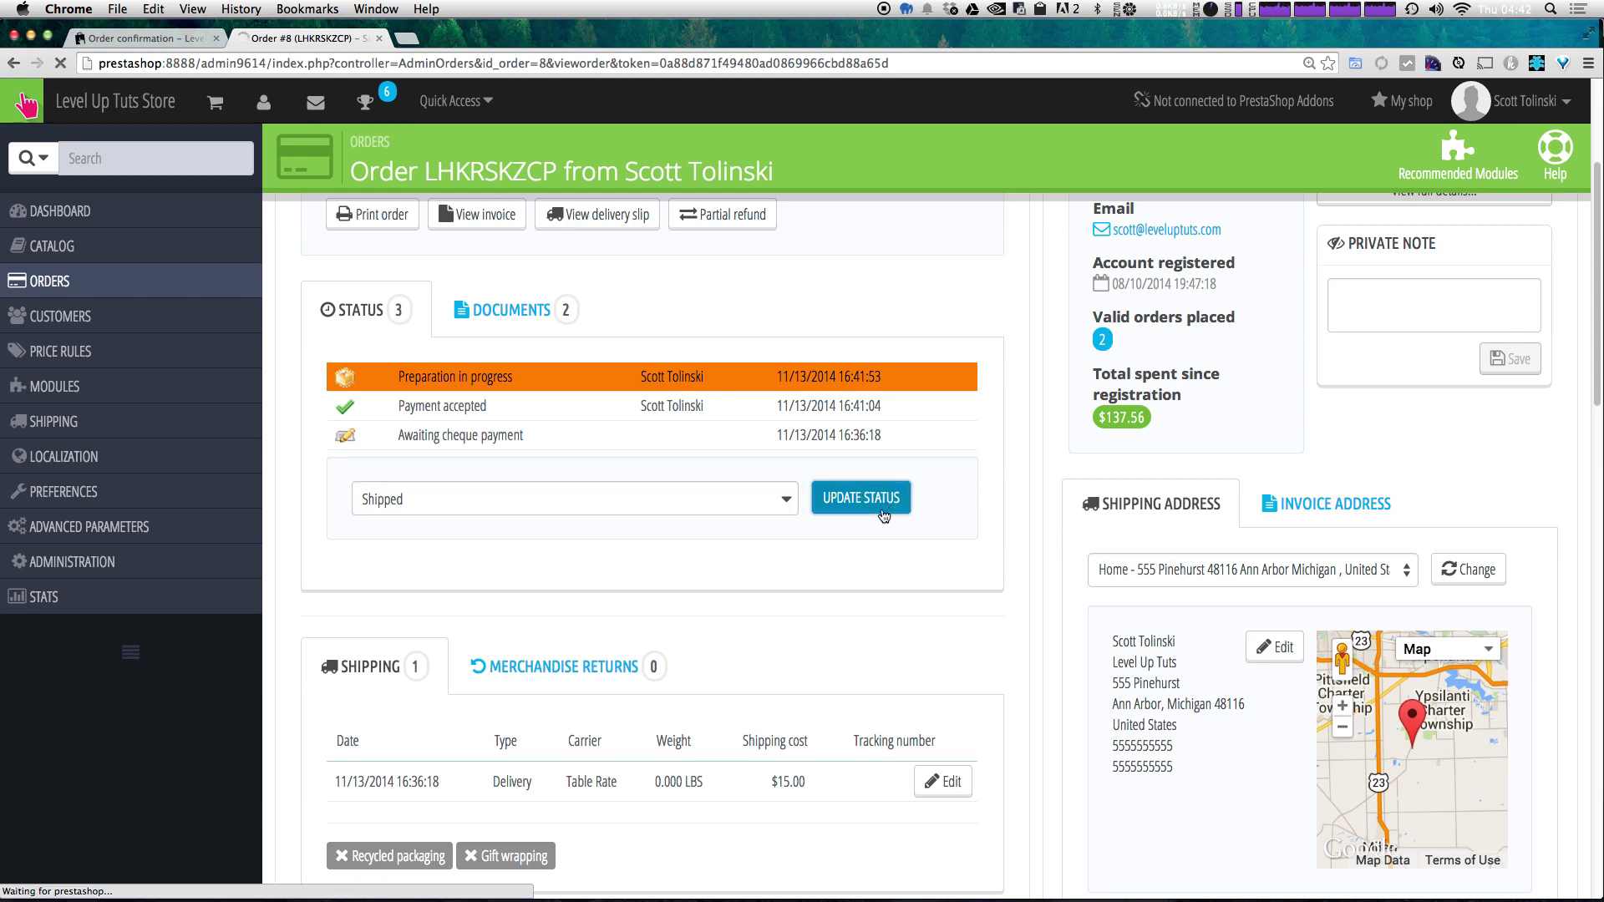
{"action": "scroll", "coordinate": [880, 412], "scroll_direction": "down", "scroll_amount": 6}
{"action": "double_click", "coordinate": [606, 544]}
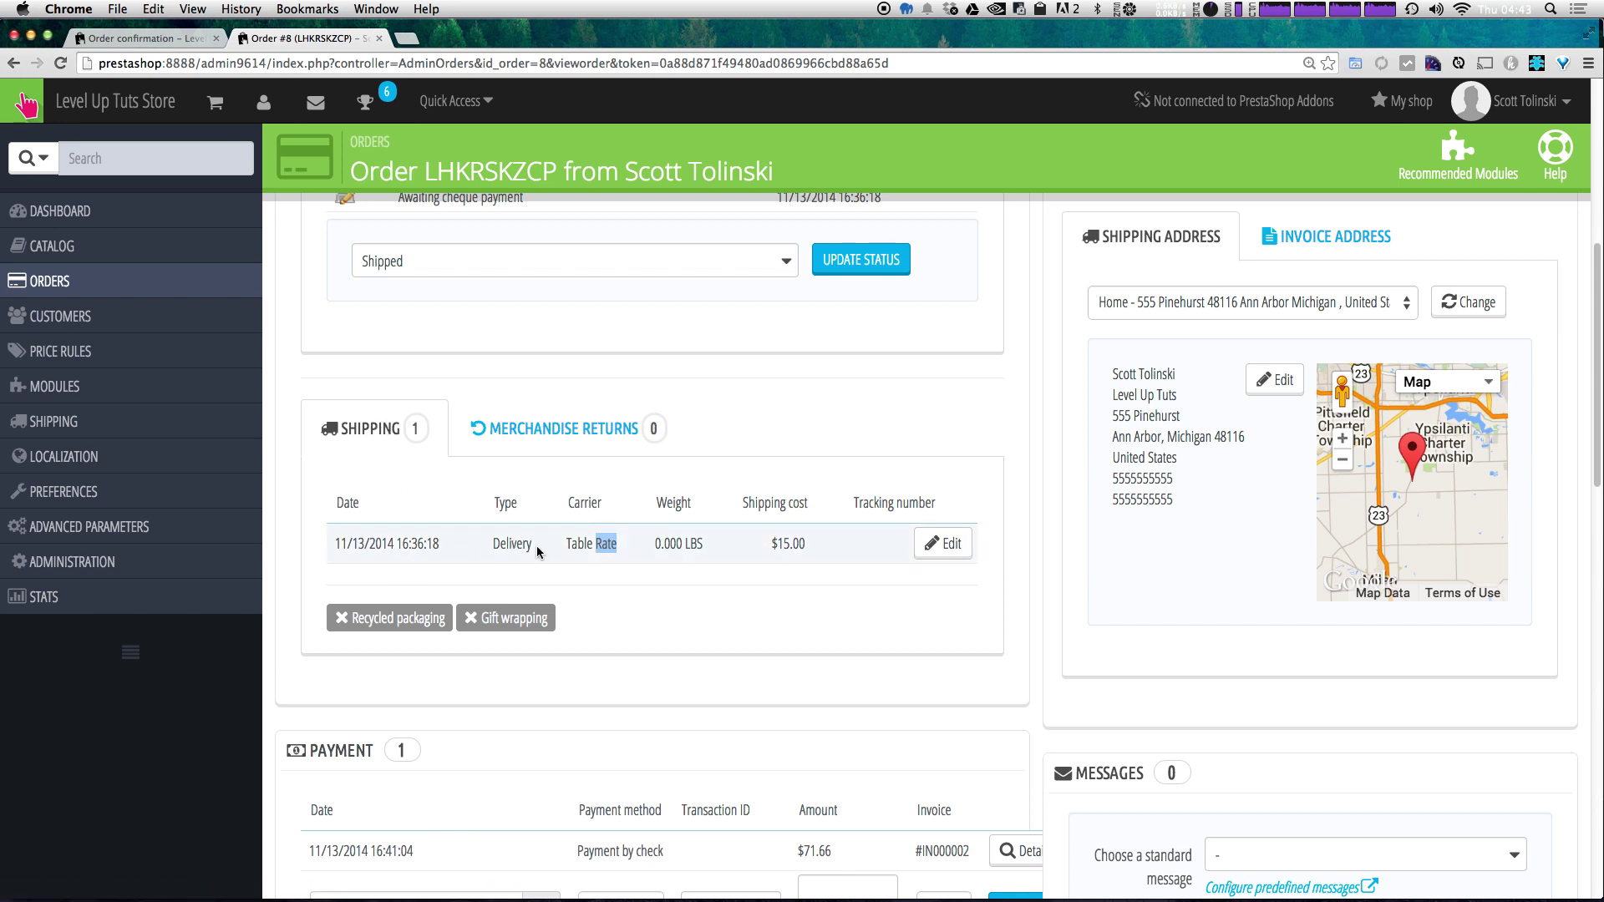
{"action": "left_click", "coordinate": [661, 548]}
{"action": "left_click", "coordinate": [957, 547]}
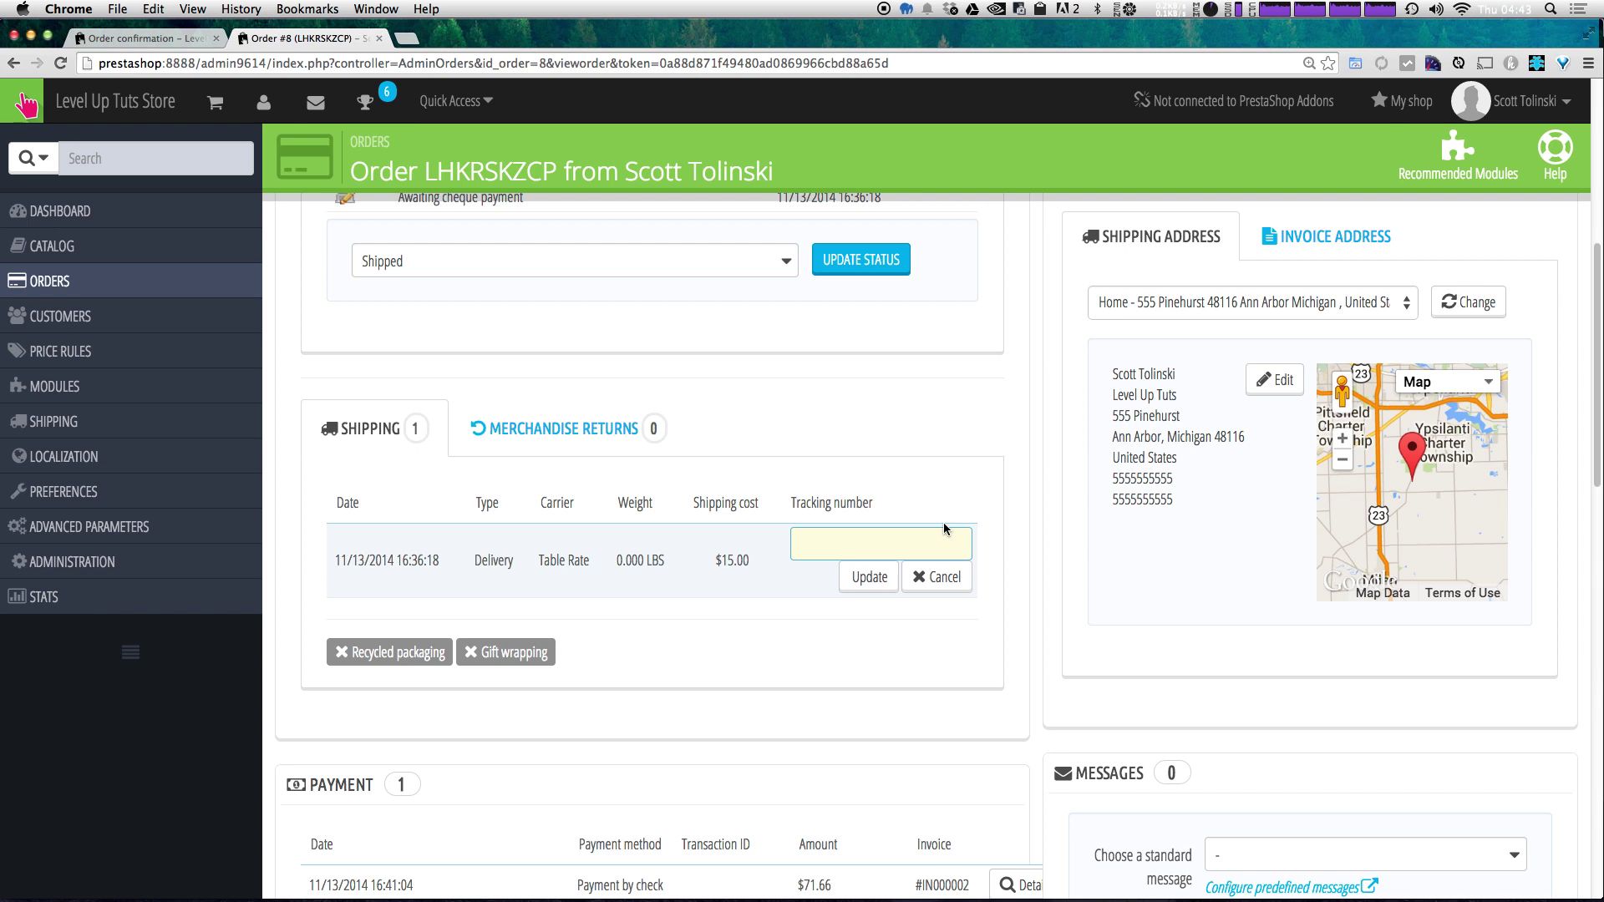
{"action": "type", "text": "35454354354"}
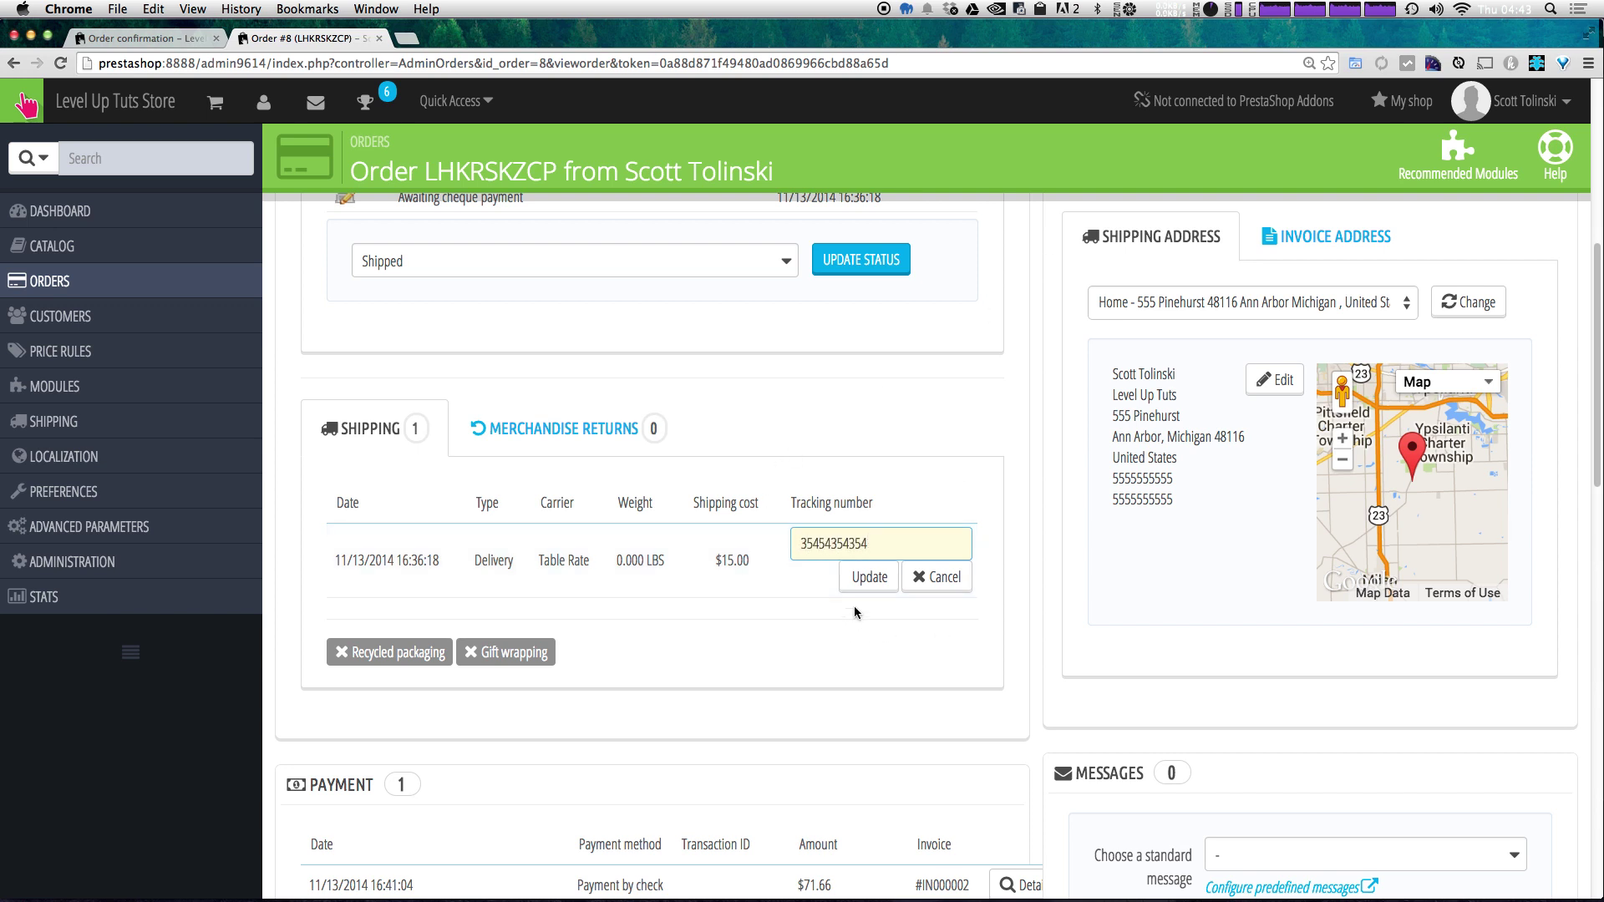
{"action": "left_click", "coordinate": [877, 590]}
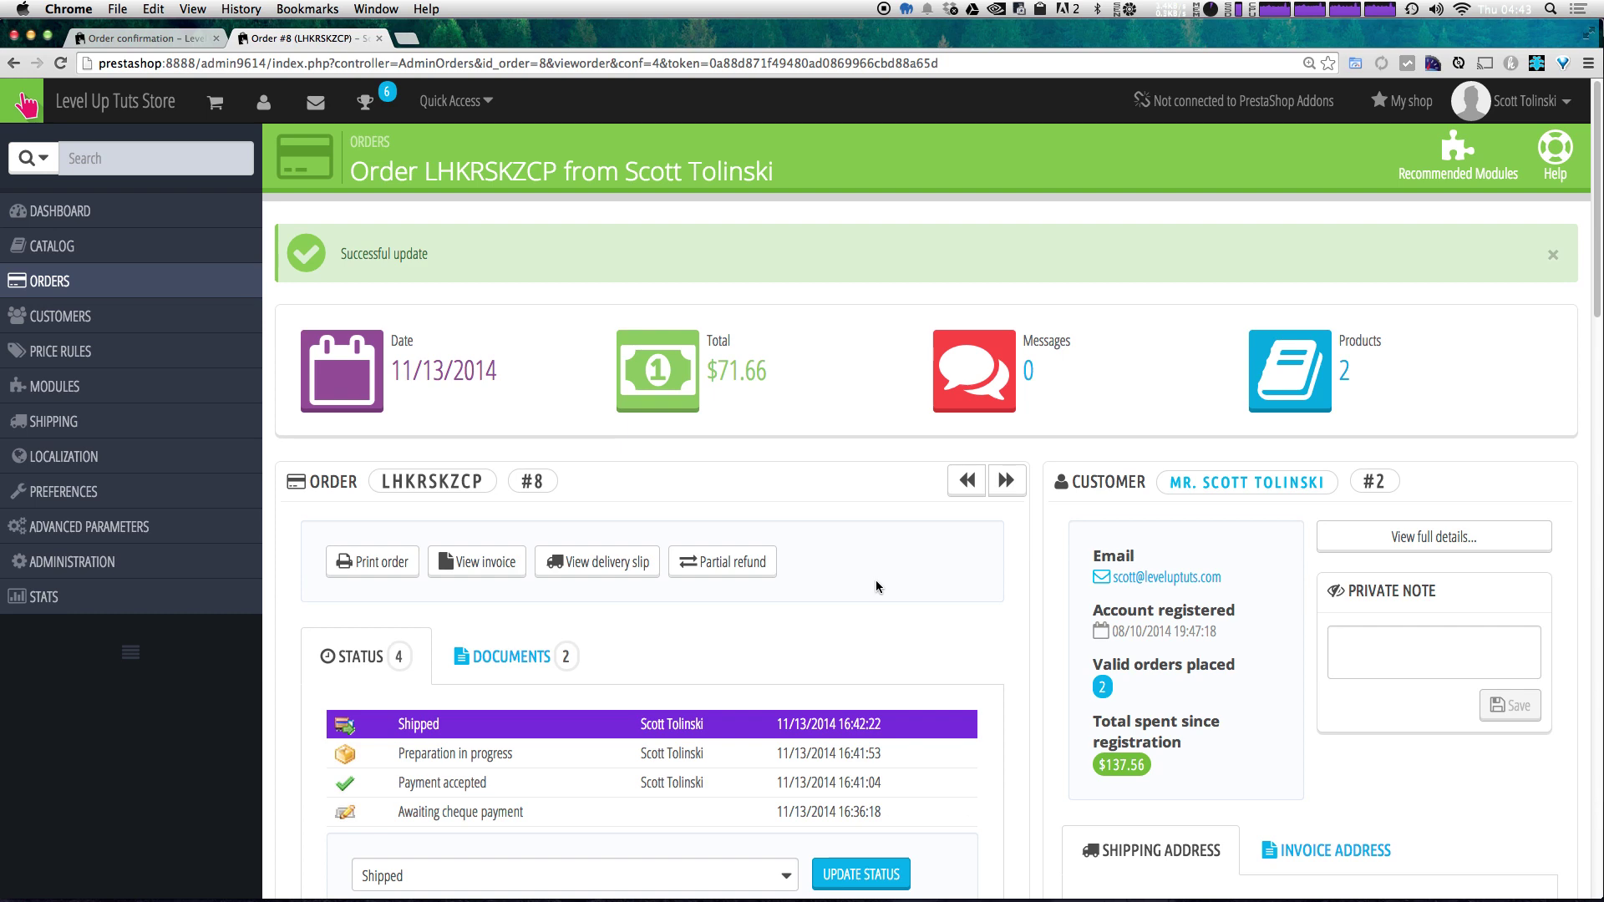
Step: Pick Delivered from order #8's status list and apply the update
{"action": "scroll", "coordinate": [644, 769], "scroll_direction": "down", "scroll_amount": 5}
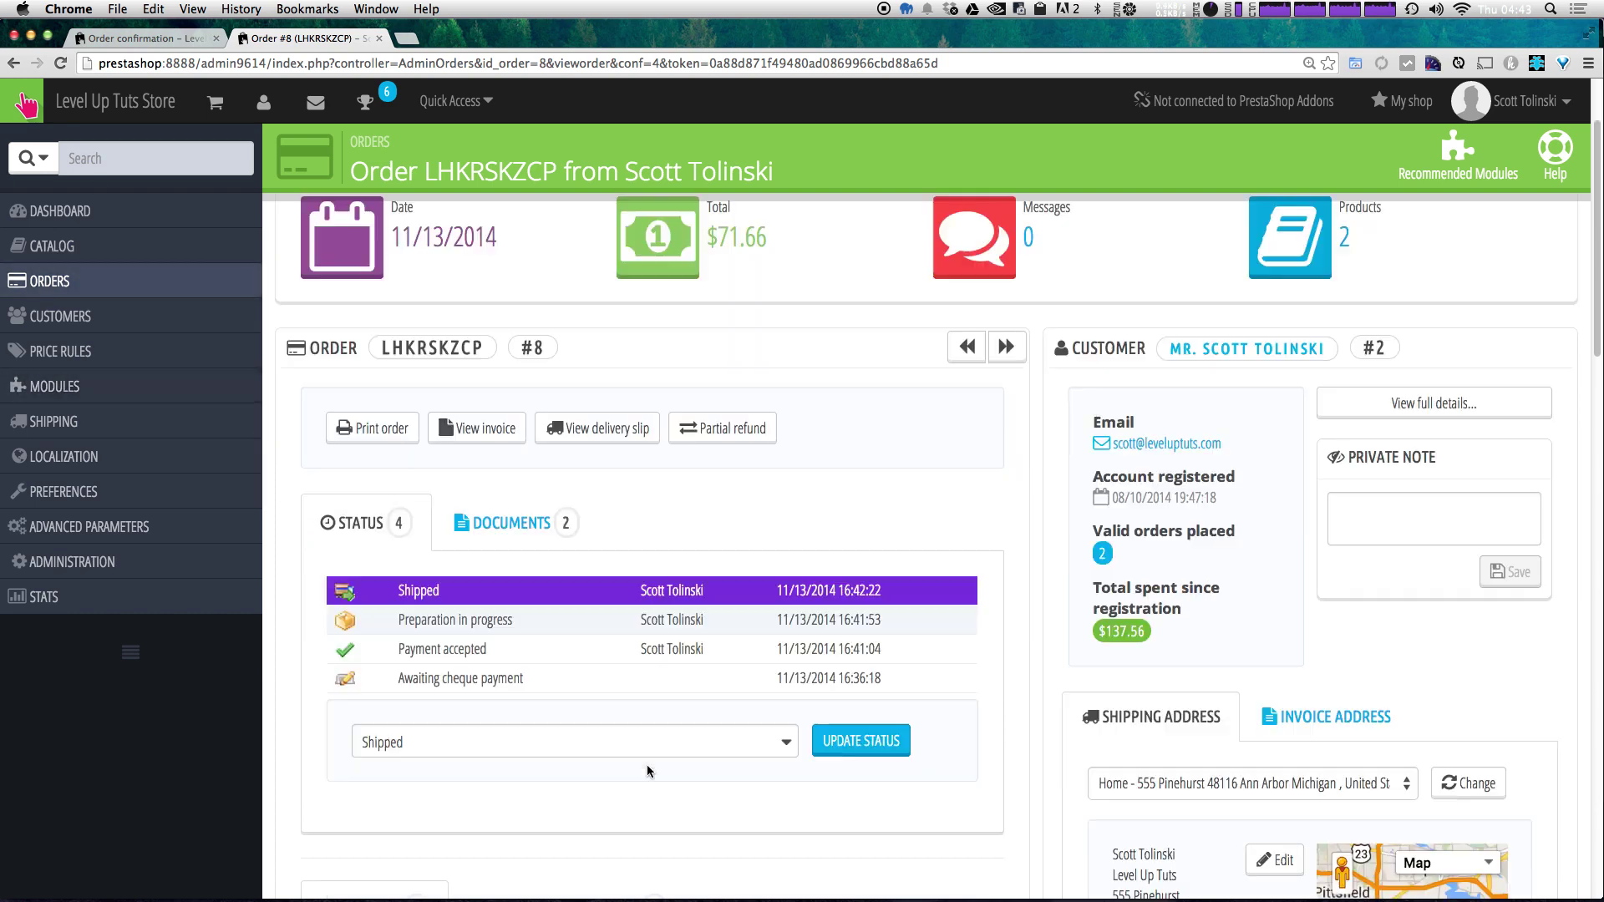
{"action": "left_click", "coordinate": [619, 615]}
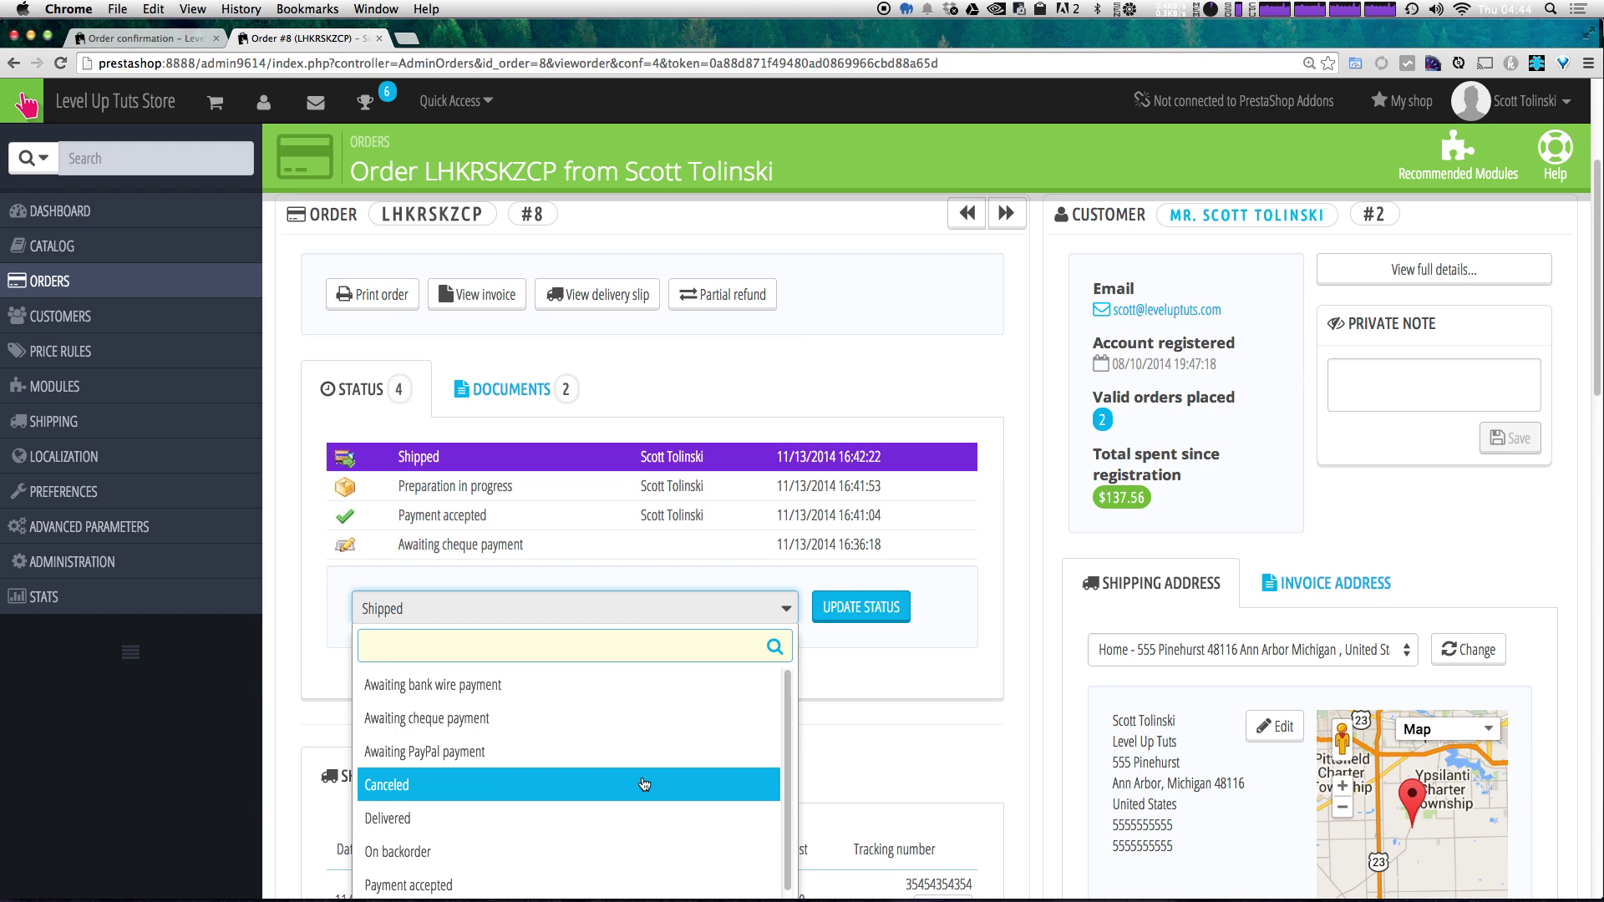
{"action": "left_click", "coordinate": [610, 810]}
{"action": "left_click", "coordinate": [860, 608]}
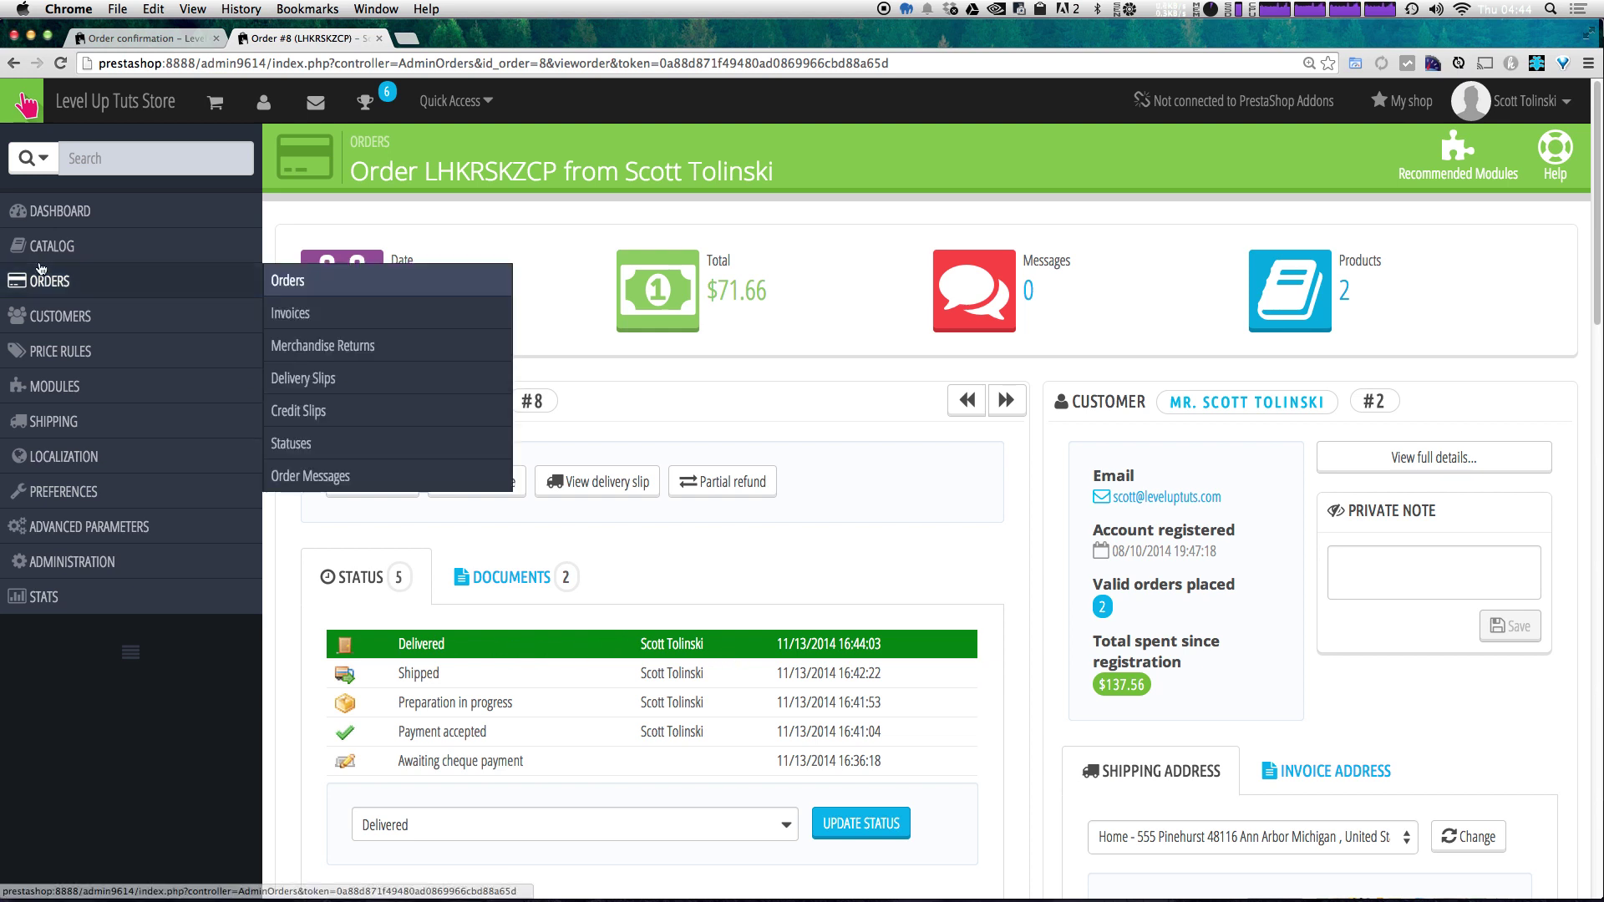
{"action": "left_click", "coordinate": [64, 276]}
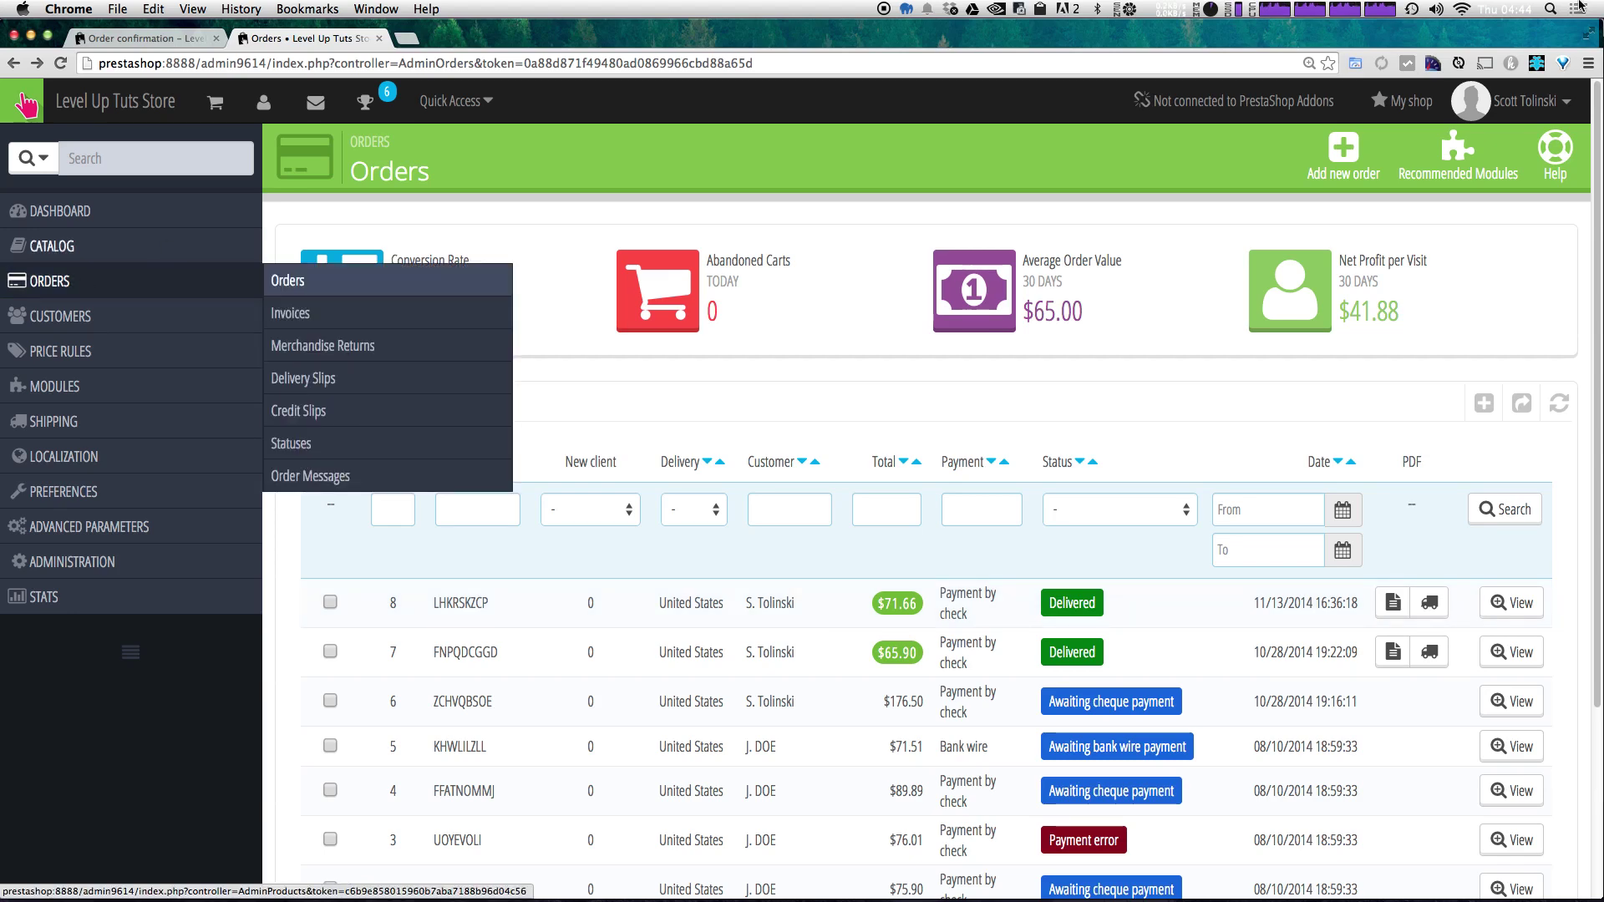
{"action": "left_click", "coordinate": [569, 620]}
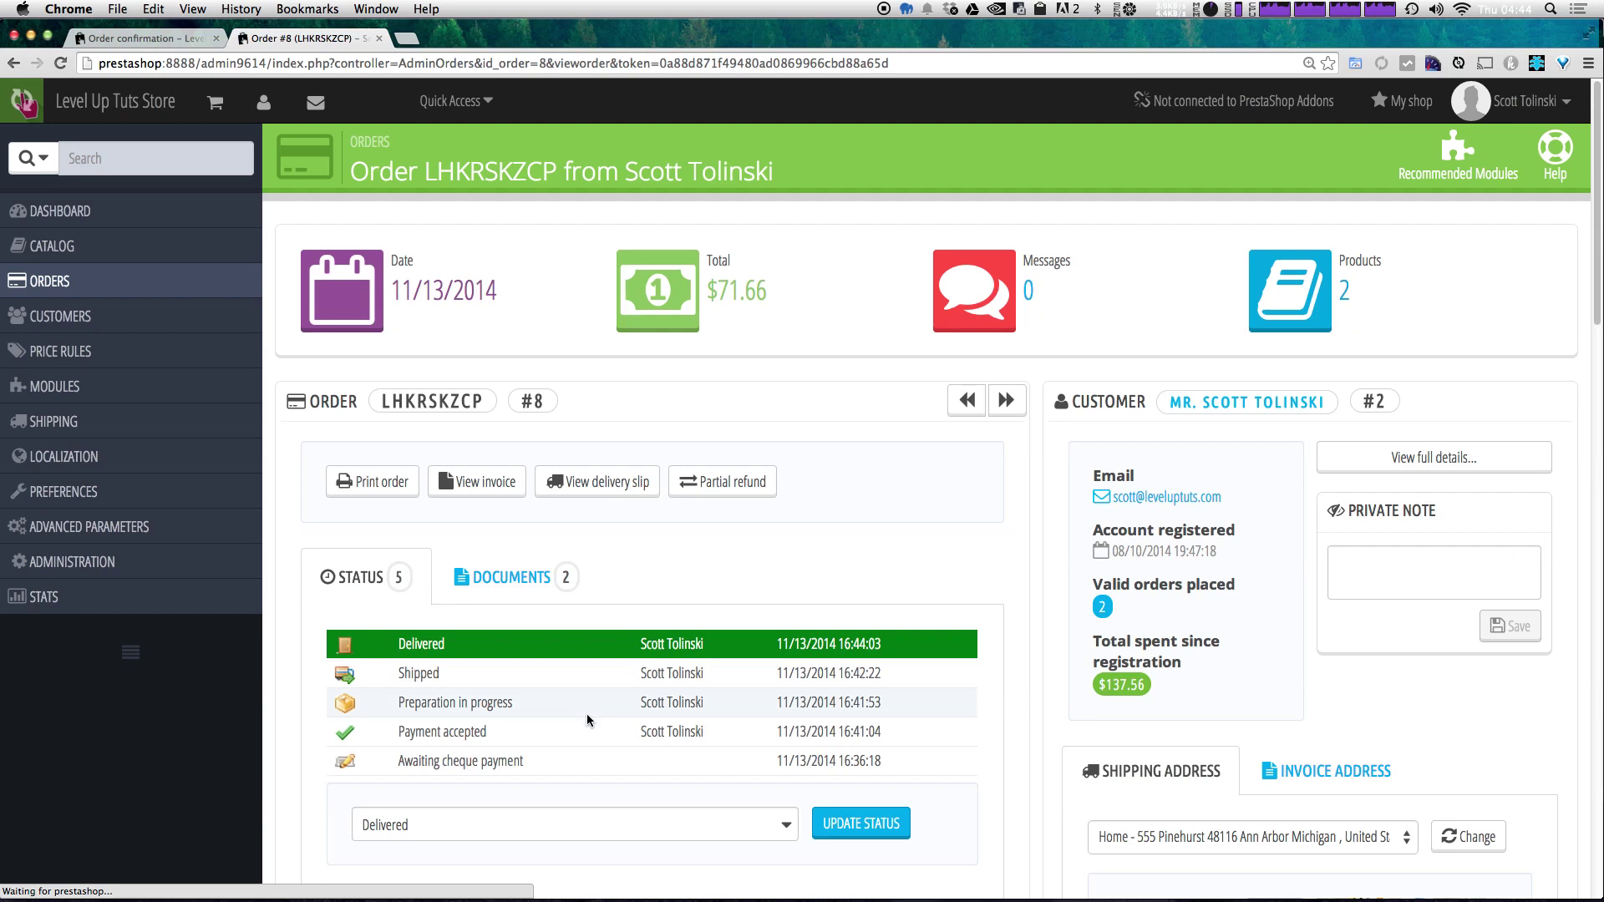